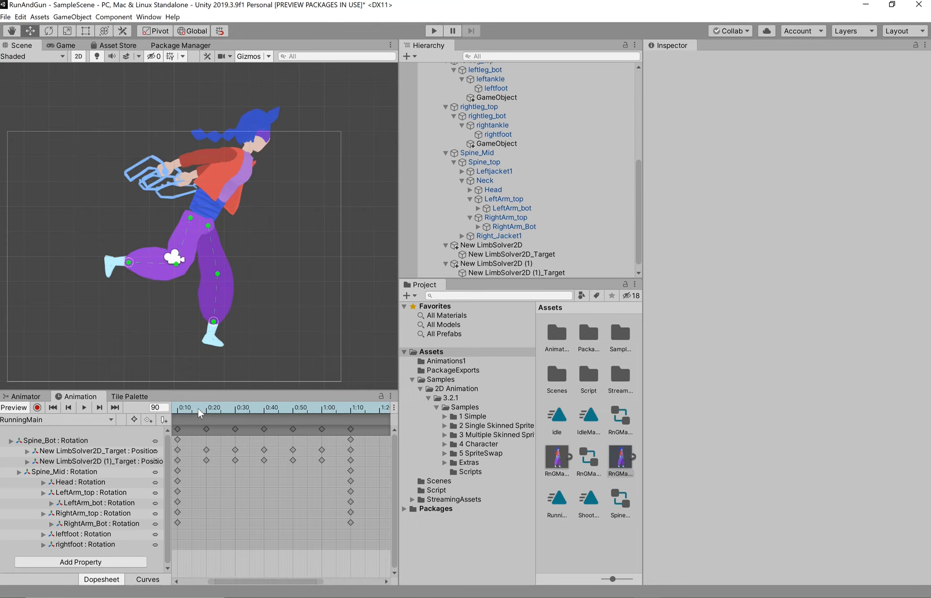
- Play and scrub through the RunningMain animation to review the leg poses, including those at frames 0 and 70
{"action": "left_click", "coordinate": [157, 407]}
{"action": "left_click_drag", "start_coordinate": [193, 408], "coordinate": [321, 421]}
{"action": "mouse_move", "coordinate": [213, 415]}
{"action": "left_mouse_down"}
{"action": "mouse_move", "coordinate": [356, 418]}
{"action": "mouse_move", "coordinate": [198, 407]}
{"action": "mouse_move", "coordinate": [209, 408]}
{"action": "left_mouse_up"}
{"action": "left_click", "coordinate": [85, 407]}
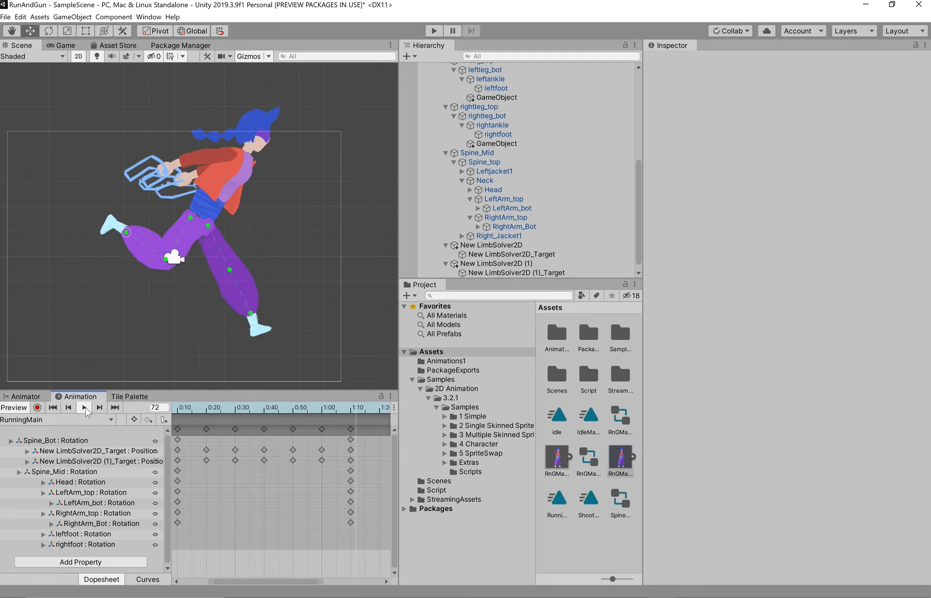
{"action": "left_click_drag", "start_coordinate": [184, 406], "coordinate": [173, 408]}
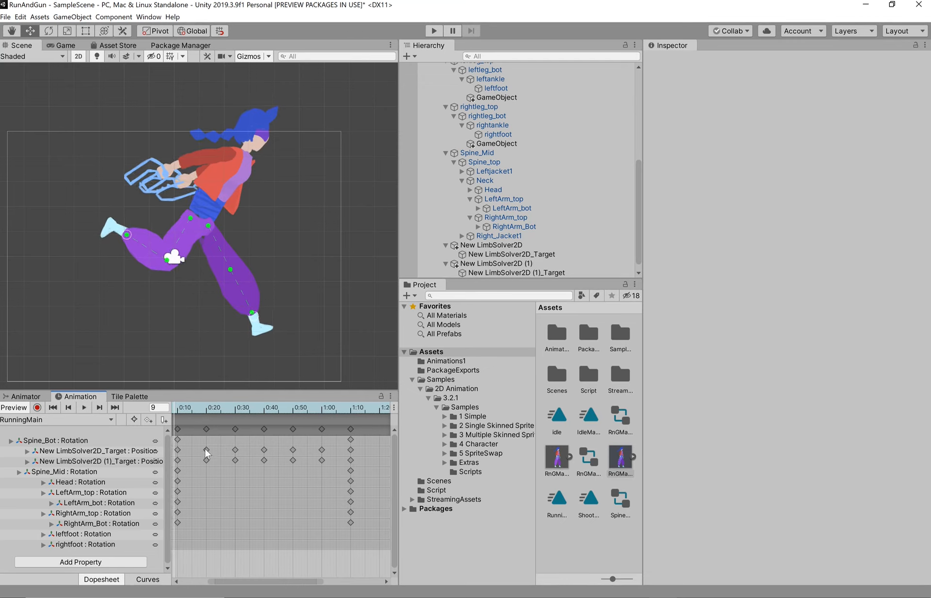
{"action": "left_click_drag", "start_coordinate": [267, 581], "coordinate": [254, 582]}
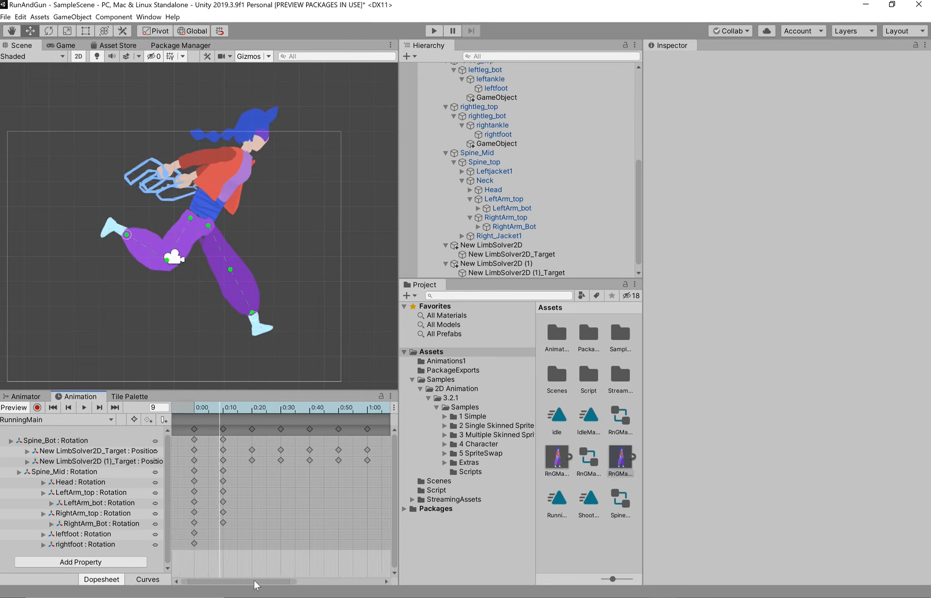
{"action": "left_click", "coordinate": [192, 407]}
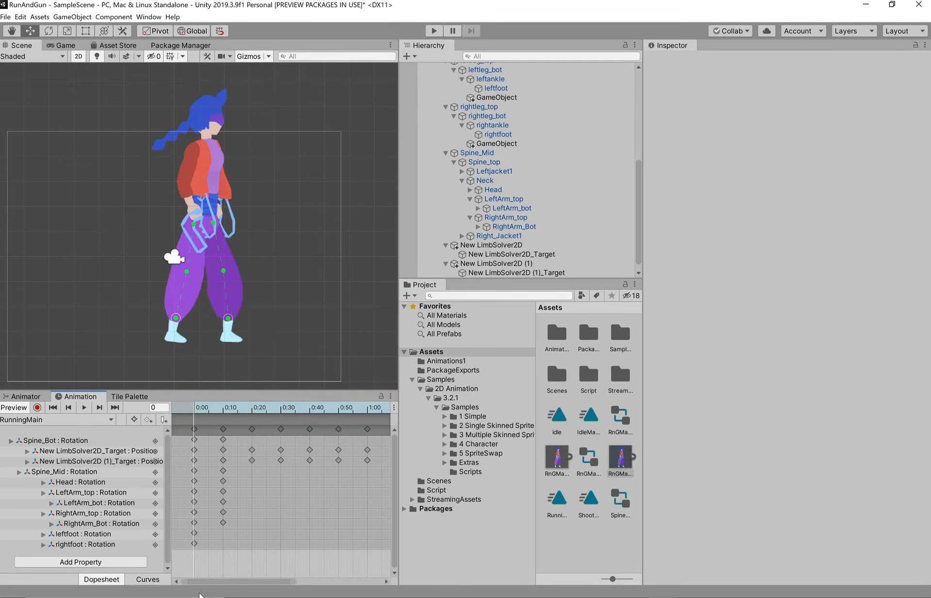
{"action": "left_click_drag", "start_coordinate": [211, 580], "coordinate": [228, 582]}
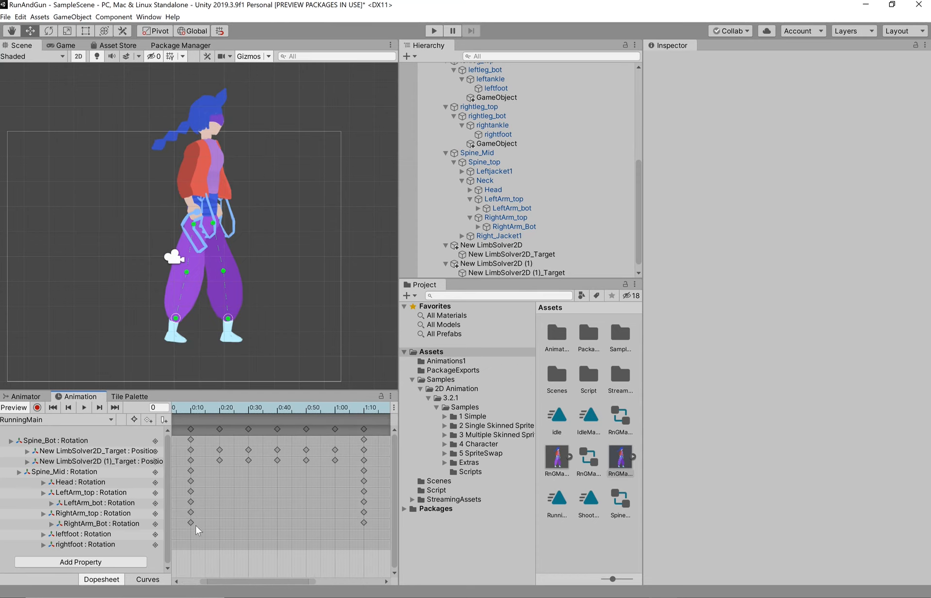
{"action": "left_click", "coordinate": [365, 411]}
{"action": "left_click", "coordinate": [364, 410]}
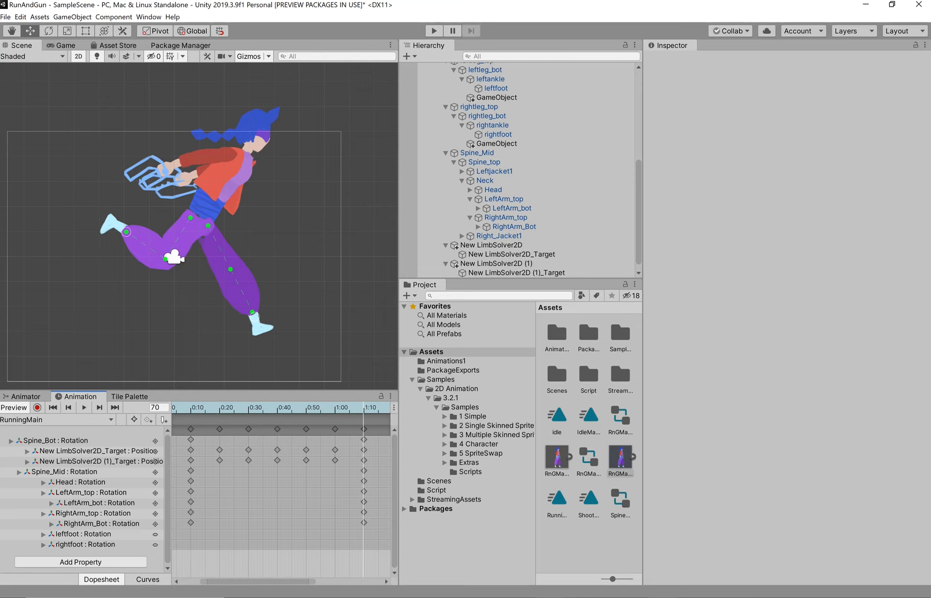
- Switch to Chrome to view the run cycle reference images
{"action": "left_click", "coordinate": [550, 597]}
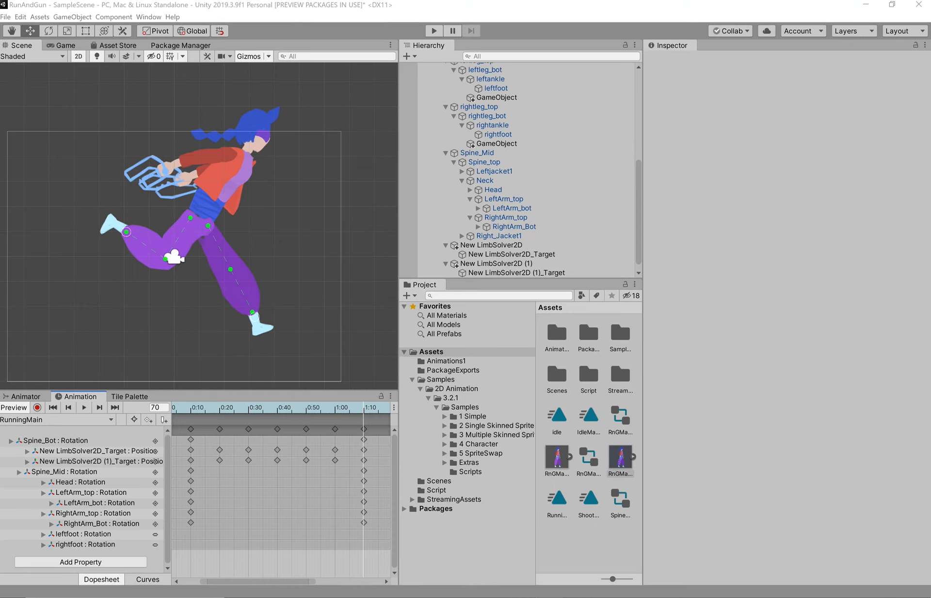
{"action": "mouse_move", "coordinate": [550, 597]}
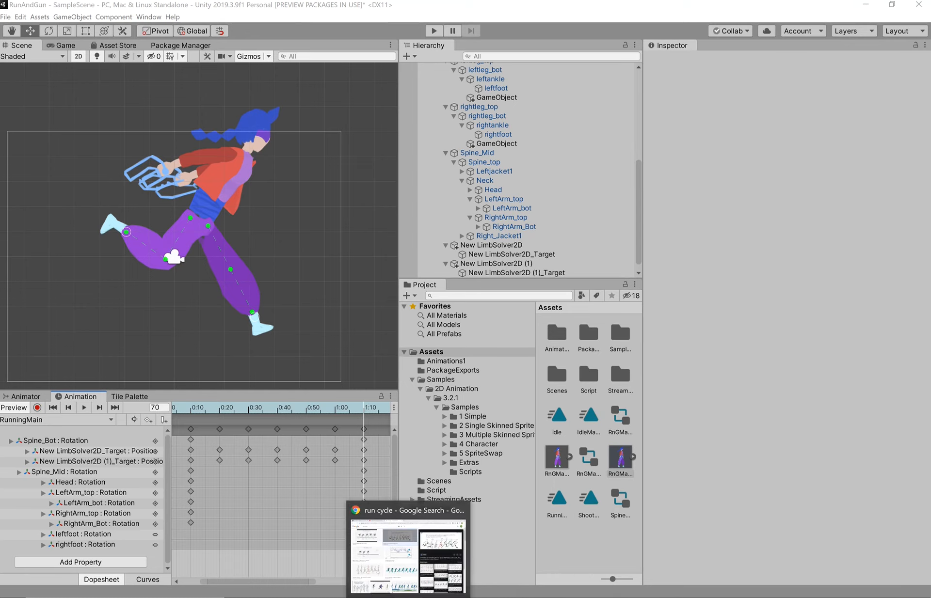
{"action": "left_click", "coordinate": [435, 579]}
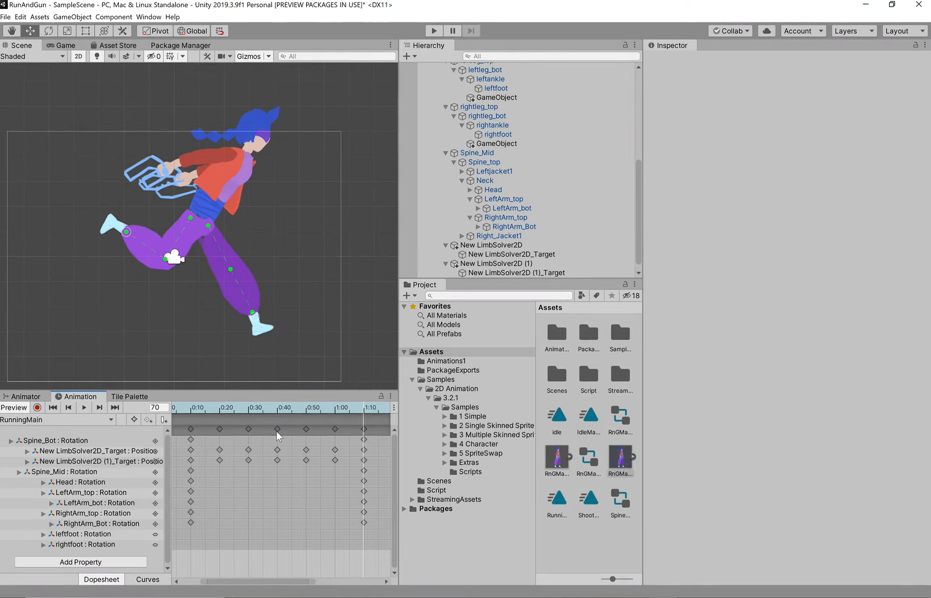
- Undo the recent leg pose and keyframe edits, removing the keys at 1:00 and 1:10 so 0:50 is the last keyframe
{"action": "key", "text": "ctrl+z"}
{"action": "key", "text": "ctrl+z"}
{"action": "key", "text": "ctrl+z"}
{"action": "key", "text": "ctrl+z"}
{"action": "key", "text": "ctrl+z"}
{"action": "key", "text": "ctrl+z"}
{"action": "key", "text": "ctrl+z"}
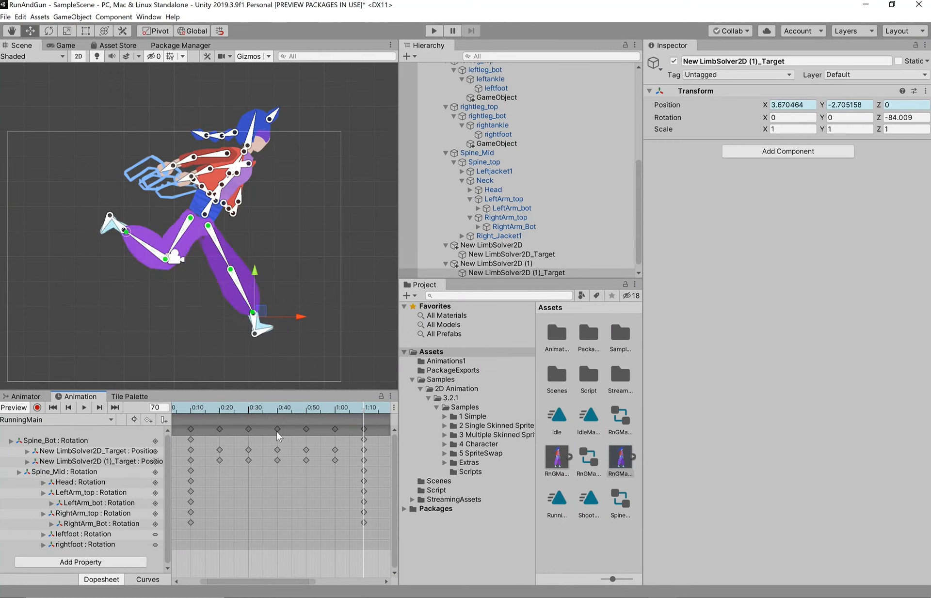
{"action": "key", "text": "ctrl+y"}
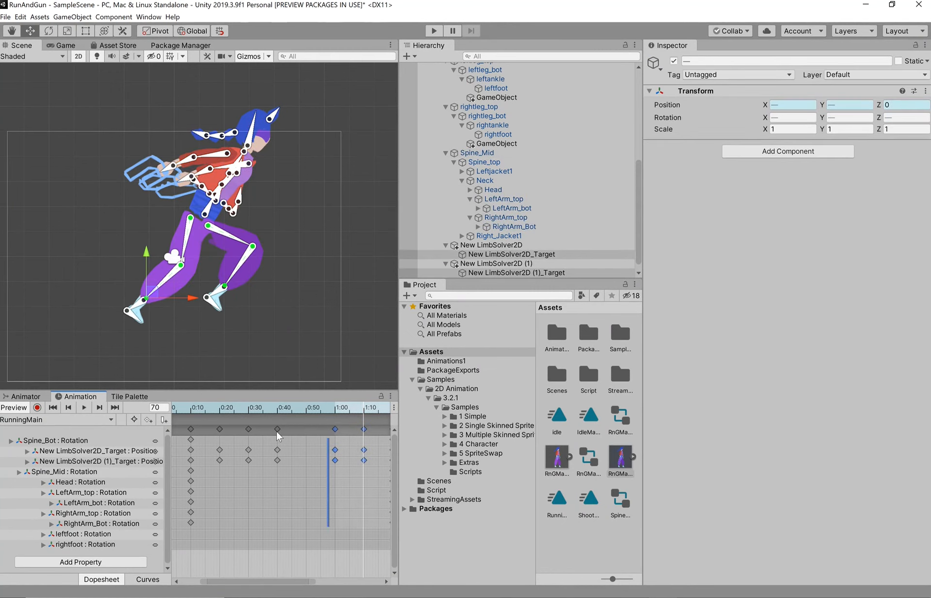
{"action": "key", "text": "ctrl+y"}
{"action": "key", "text": "ctrl+z"}
{"action": "key", "text": "ctrl+z"}
{"action": "key", "text": "ctrl+z"}
{"action": "key", "text": "ctrl+z"}
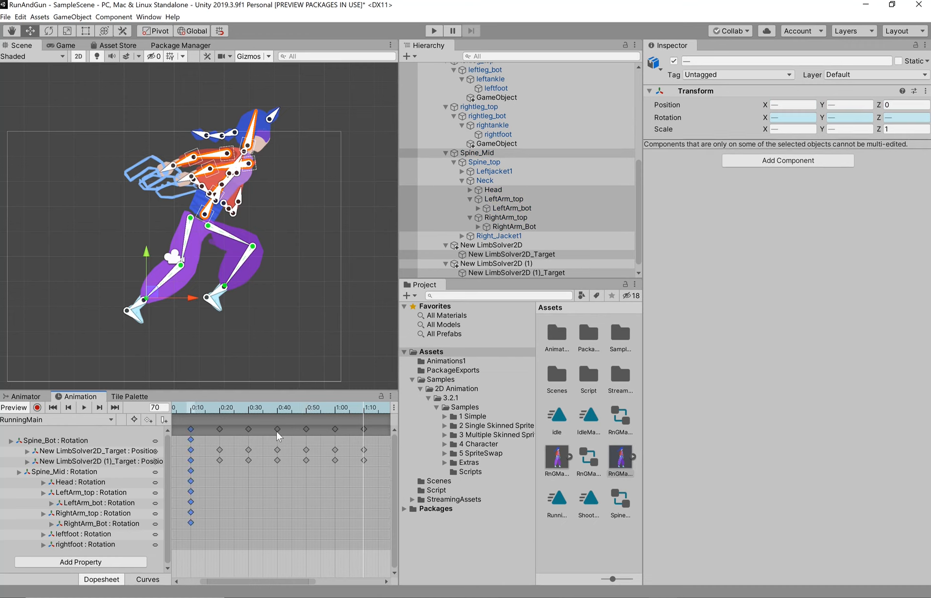
{"action": "key", "text": "ctrl+z"}
{"action": "key", "text": "ctrl+z"}
{"action": "key", "text": "ctrl+z"}
{"action": "key", "text": "ctrl+z"}
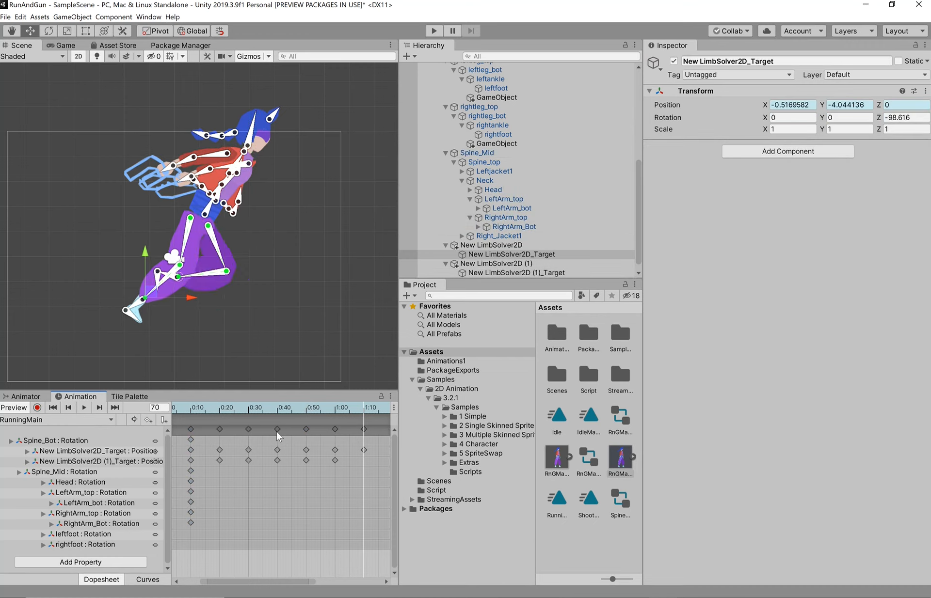
{"action": "key", "text": "ctrl+z"}
{"action": "key", "text": "ctrl+z"}
{"action": "key", "text": "ctrl+z"}
{"action": "key", "text": "ctrl+z"}
{"action": "key", "text": "ctrl+z"}
{"action": "key", "text": "ctrl+z"}
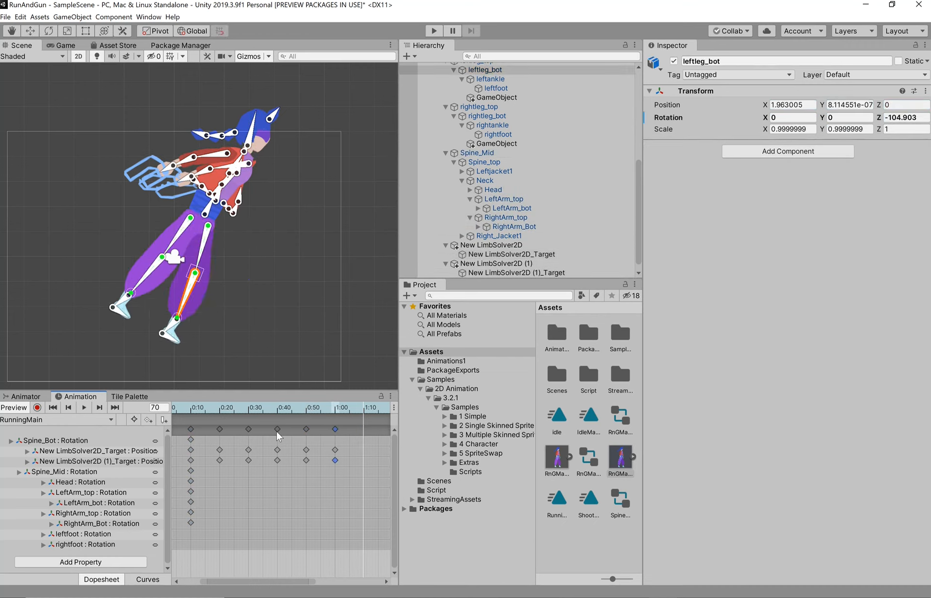
{"action": "key", "text": "ctrl+z"}
{"action": "key", "text": "ctrl+z"}
{"action": "key", "text": "ctrl+z"}
{"action": "key", "text": "ctrl+z"}
{"action": "key", "text": "ctrl+z"}
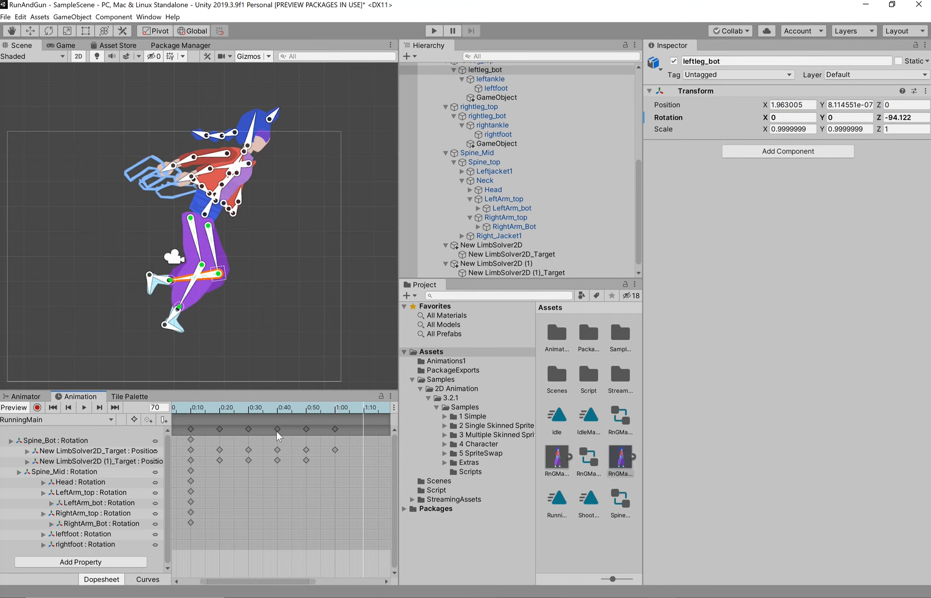
{"action": "key", "text": "ctrl+z"}
{"action": "key", "text": "ctrl+z"}
{"action": "key", "text": "ctrl+z"}
{"action": "key", "text": "ctrl+z"}
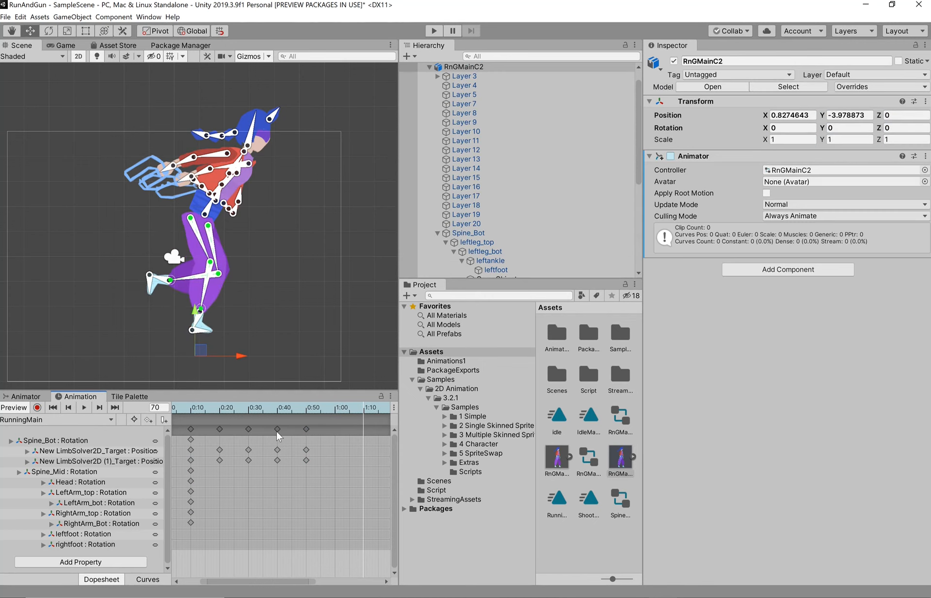
{"action": "key", "text": "ctrl+z"}
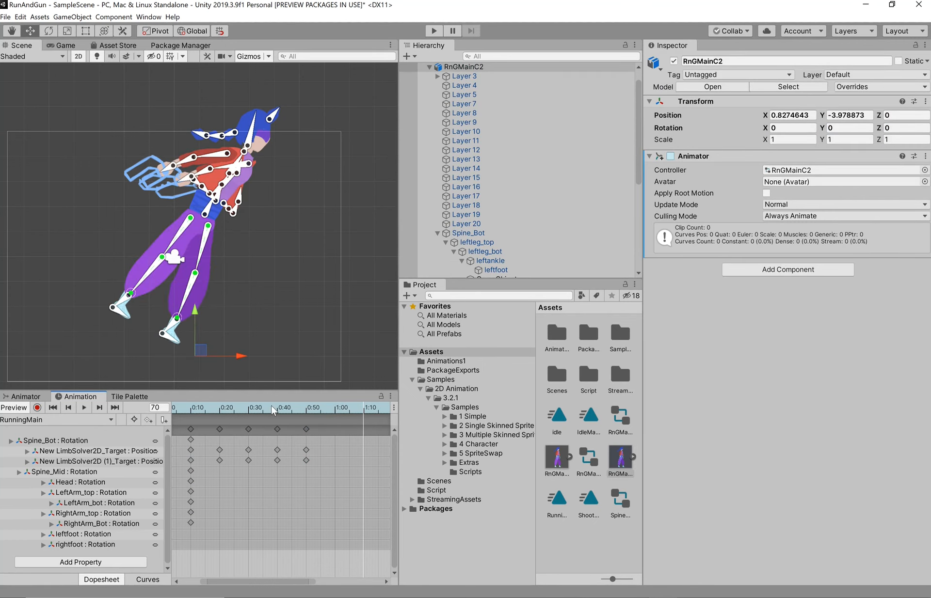
{"action": "key", "text": "ctrl+z"}
{"action": "key", "text": "ctrl+z"}
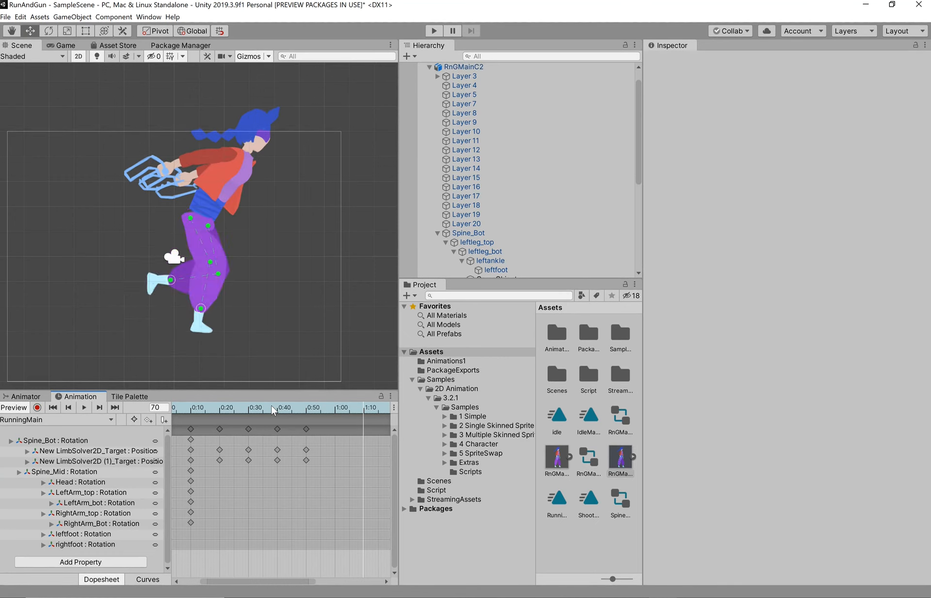
{"action": "key", "text": "ctrl+z"}
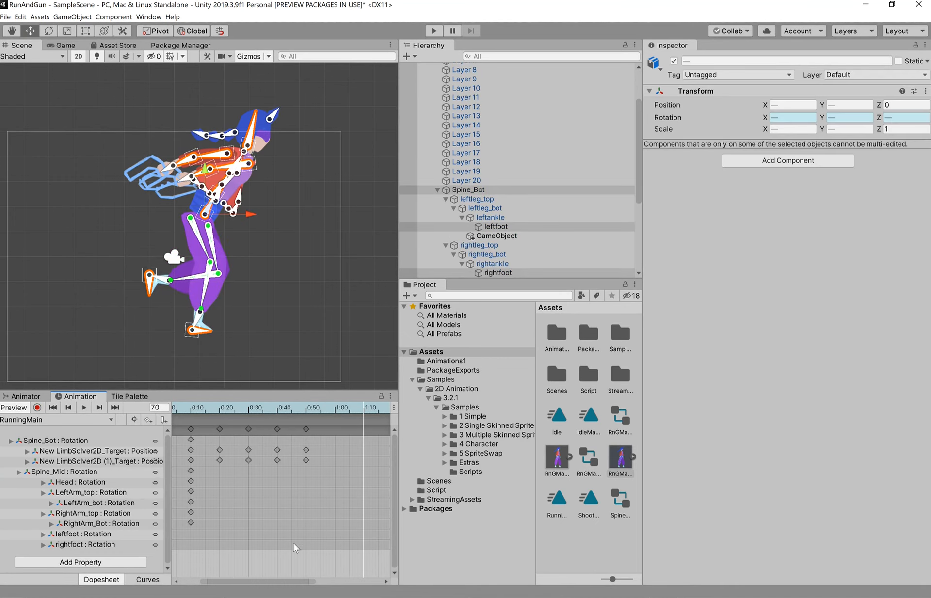
- Review the leg motion up to frame 50, and delete both limb solver targets' keyframes at 0:50
{"action": "mouse_move", "coordinate": [252, 581]}
{"action": "left_mouse_down"}
{"action": "mouse_move", "coordinate": [233, 581]}
{"action": "mouse_move", "coordinate": [362, 580]}
{"action": "mouse_move", "coordinate": [234, 578]}
{"action": "left_mouse_up"}
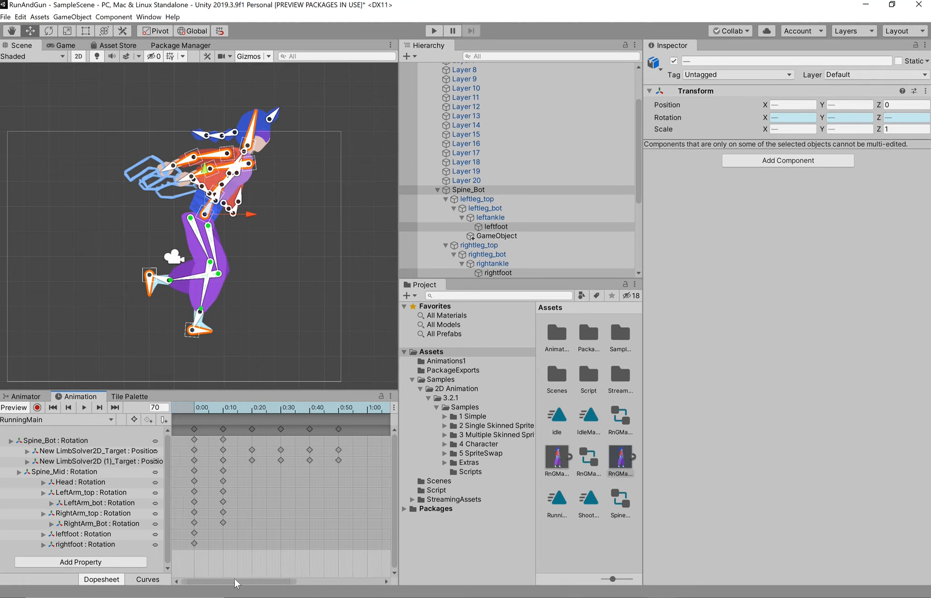
{"action": "left_click_drag", "start_coordinate": [255, 409], "coordinate": [245, 409]}
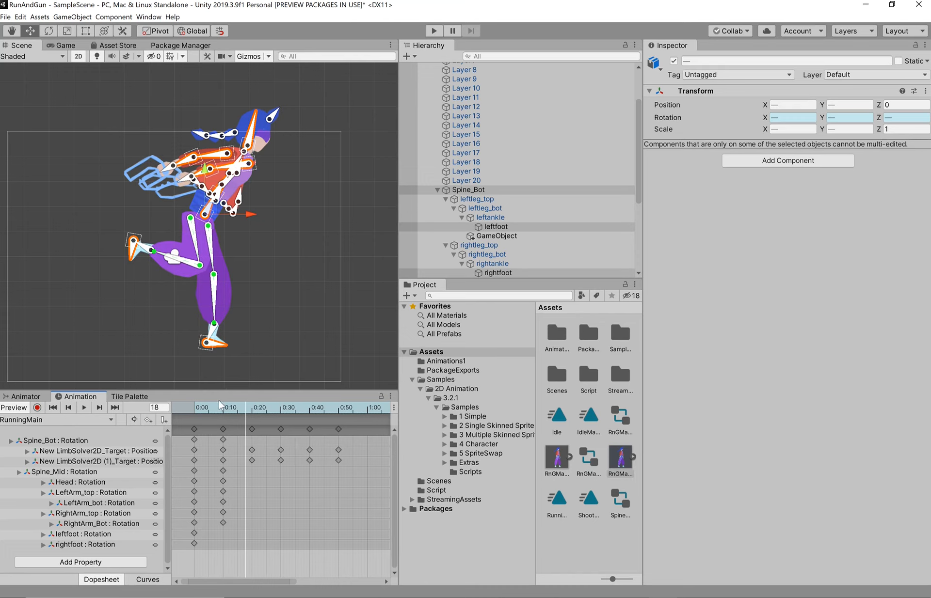
{"action": "left_click_drag", "start_coordinate": [221, 405], "coordinate": [227, 407]}
{"action": "left_click_drag", "start_coordinate": [252, 406], "coordinate": [338, 407]}
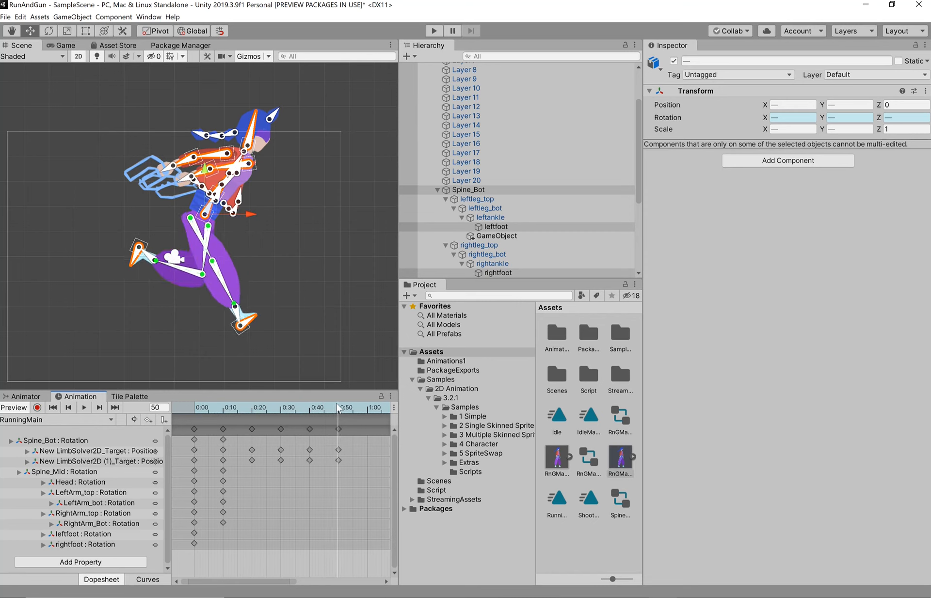
{"action": "left_click", "coordinate": [338, 430]}
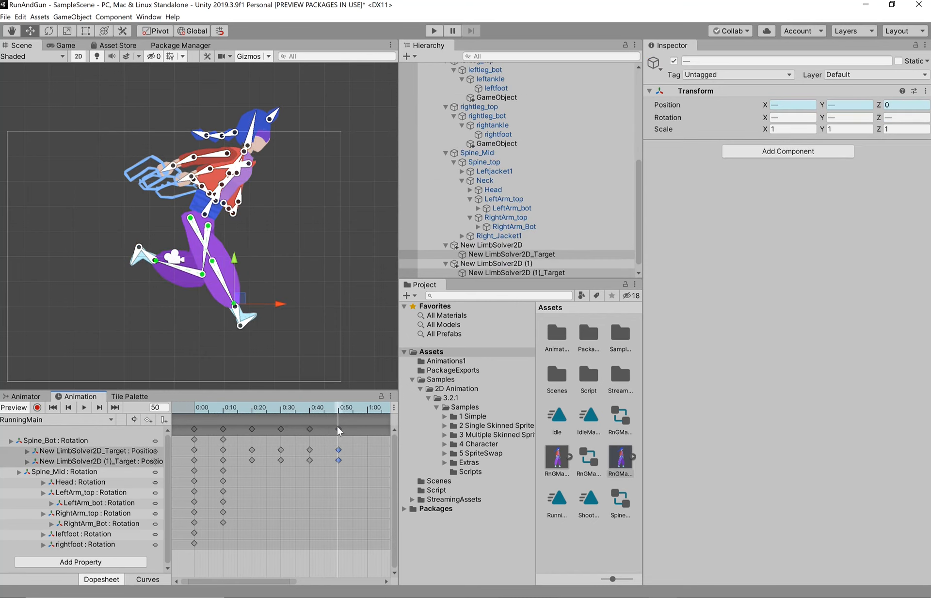
{"action": "key", "text": "Delete"}
- At frame 50, plant the right leg beneath the body and bend the left leg so its foot trails behind at knee height
{"action": "left_click", "coordinate": [304, 407]}
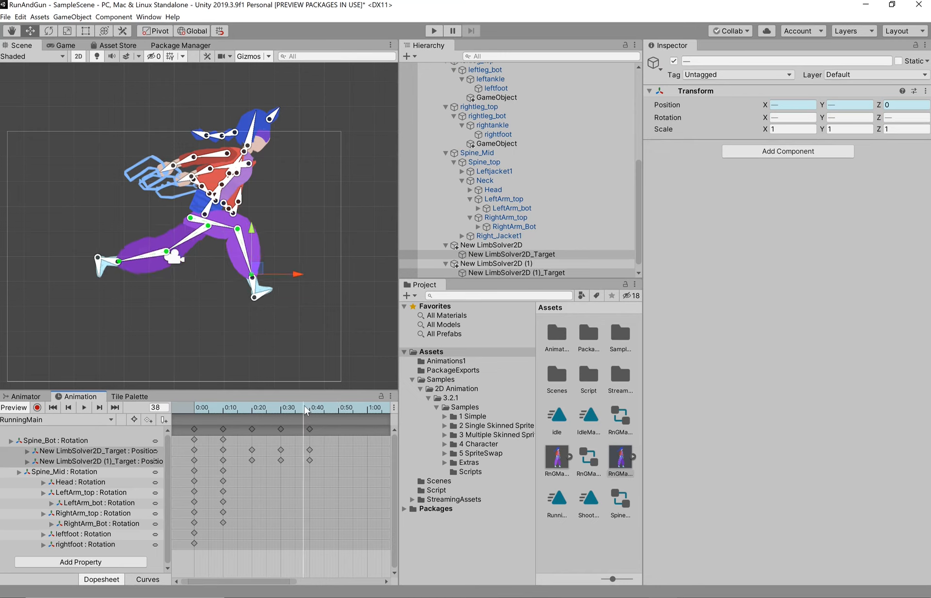
{"action": "left_click", "coordinate": [338, 408]}
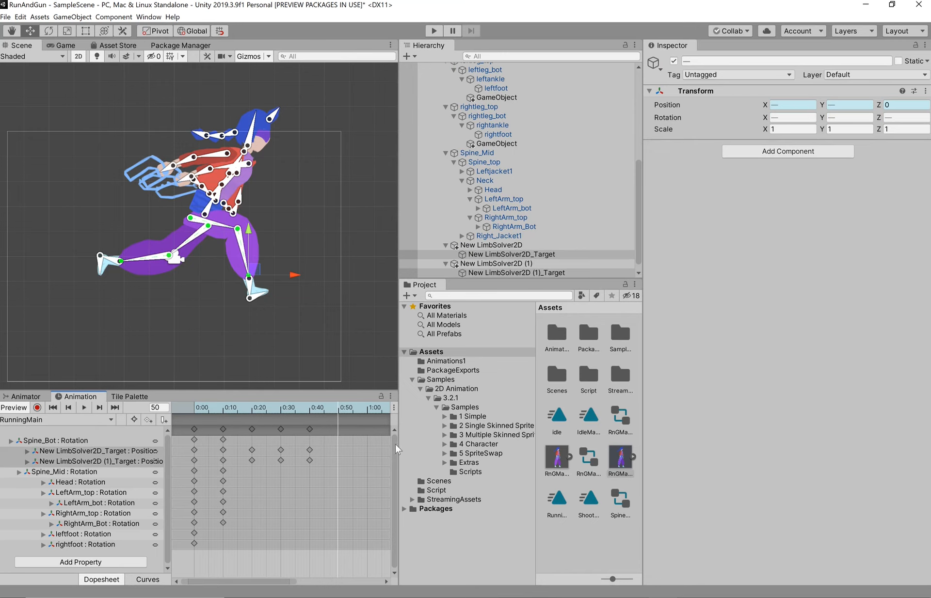
{"action": "left_click", "coordinate": [246, 280]}
{"action": "key", "text": "ctrl+z"}
{"action": "key", "text": "ctrl+z"}
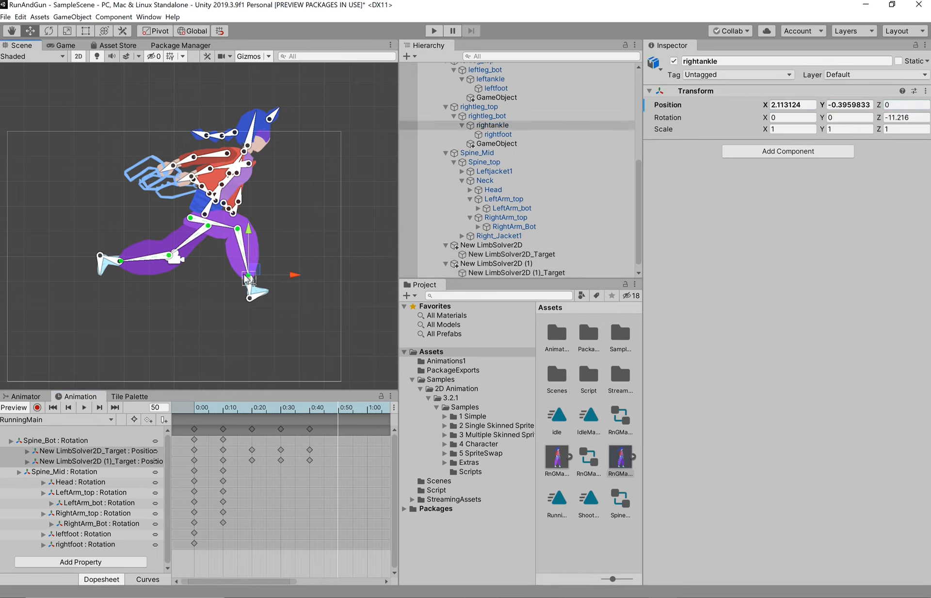
{"action": "left_click_drag", "start_coordinate": [244, 257], "coordinate": [261, 287]}
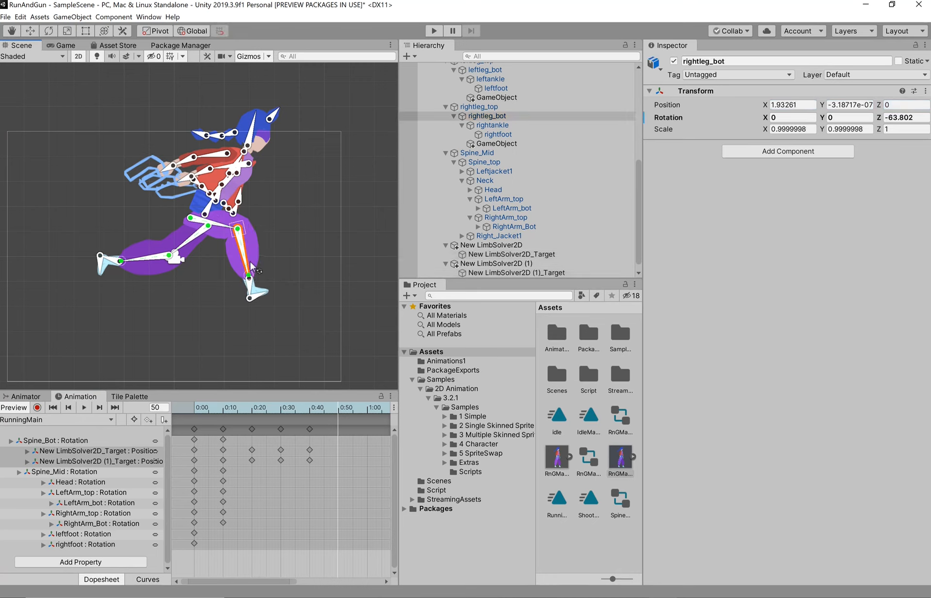
{"action": "left_click_drag", "start_coordinate": [250, 279], "coordinate": [196, 314]}
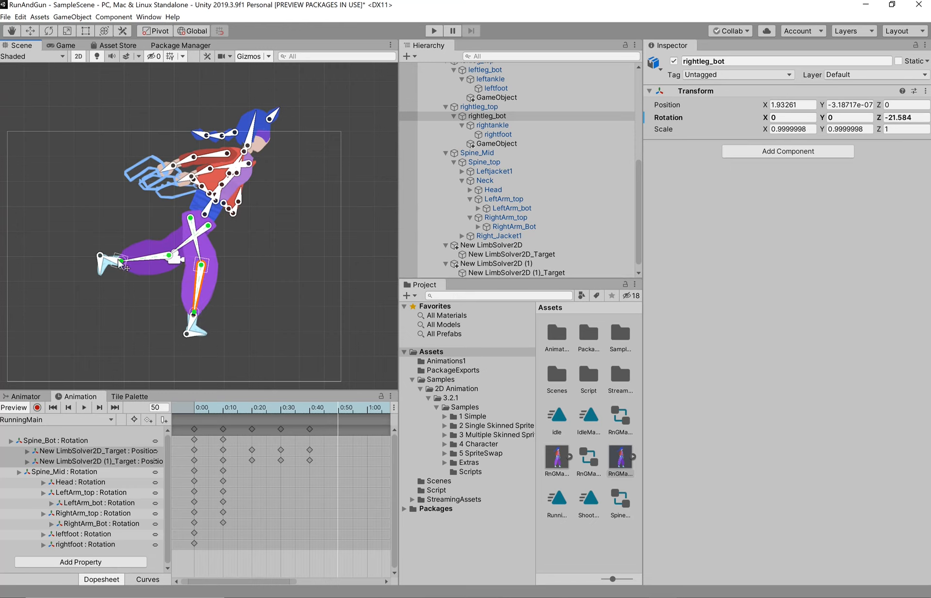
{"action": "left_click_drag", "start_coordinate": [120, 263], "coordinate": [158, 275]}
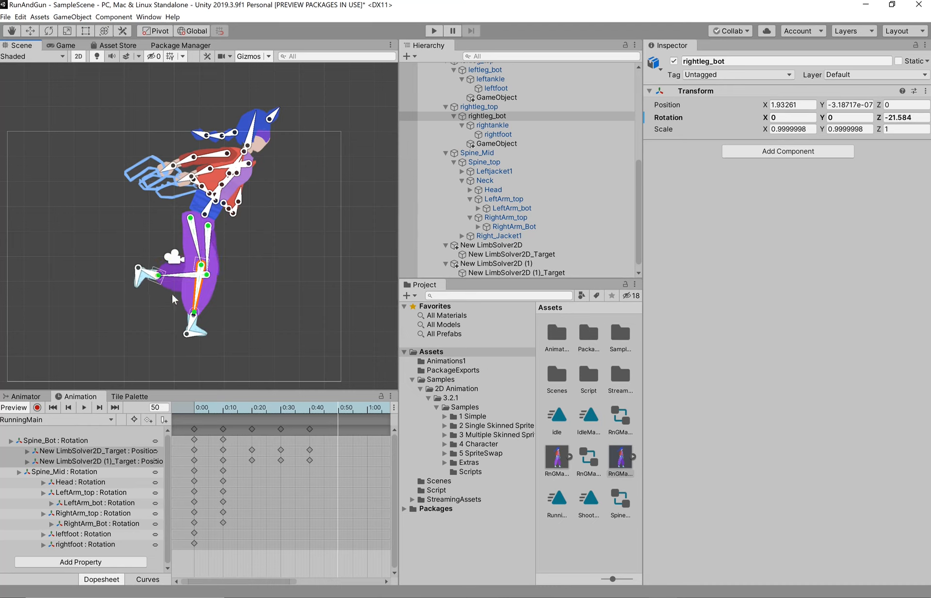
- Add position keyframes at frame 50 for New LimbSolver2D_Target and New LimbSolver2D (1)_Target
{"action": "right_click", "coordinate": [339, 450]}
{"action": "left_click", "coordinate": [353, 454]}
{"action": "right_click", "coordinate": [338, 460]}
{"action": "left_click", "coordinate": [355, 465]}
- Scrub through the run cycle and compare the leg poses at frames 30 and 50
{"action": "left_click_drag", "start_coordinate": [246, 411], "coordinate": [339, 421]}
{"action": "left_click_drag", "start_coordinate": [219, 406], "coordinate": [281, 413]}
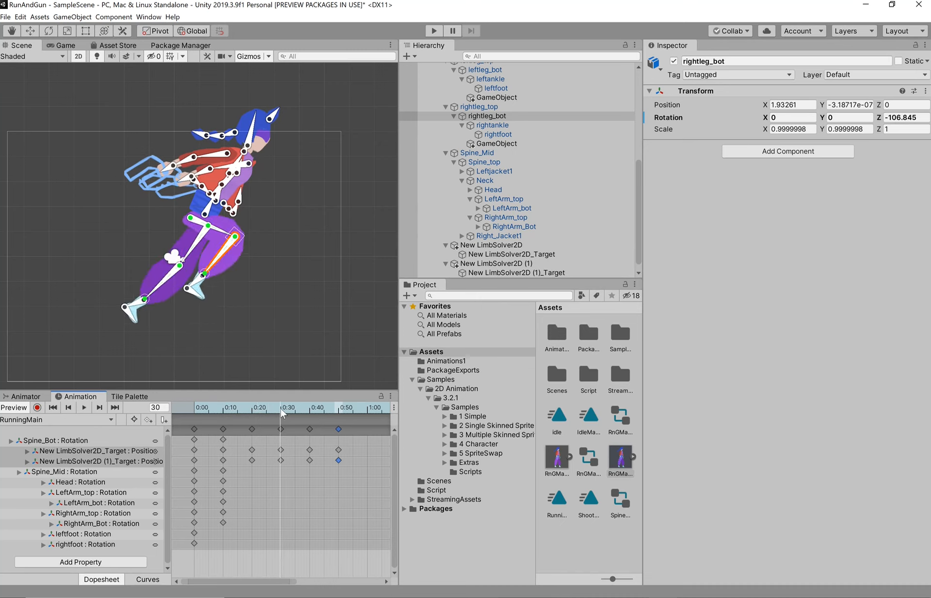
{"action": "mouse_move", "coordinate": [280, 409]}
{"action": "left_mouse_down"}
{"action": "mouse_move", "coordinate": [251, 411]}
{"action": "mouse_move", "coordinate": [284, 411]}
{"action": "left_mouse_up"}
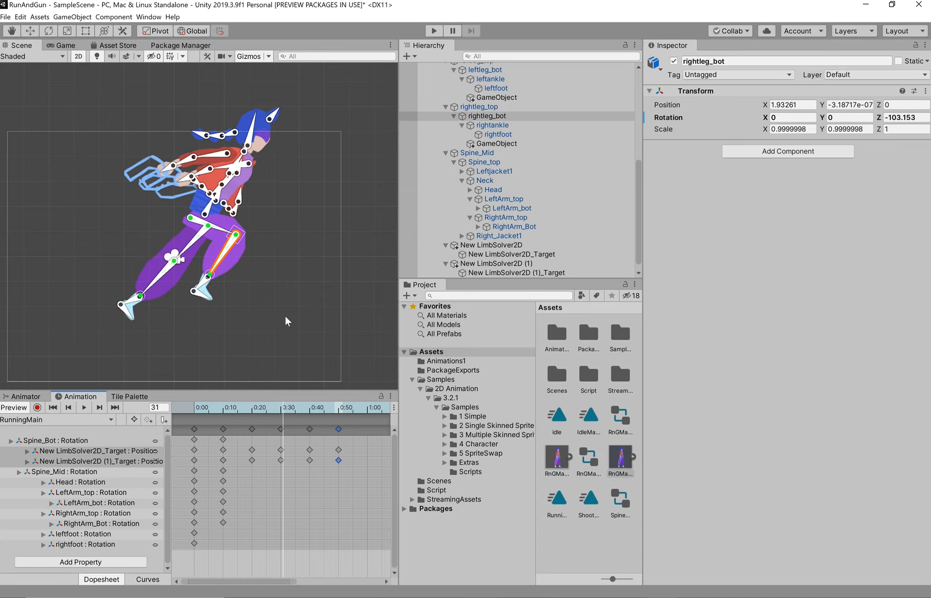
{"action": "left_click_drag", "start_coordinate": [281, 411], "coordinate": [281, 409]}
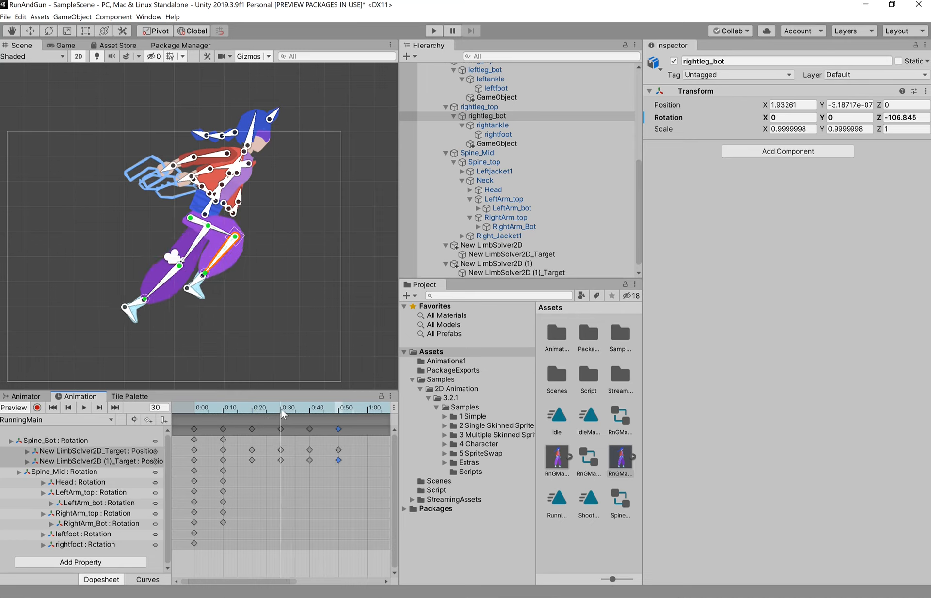
{"action": "left_click", "coordinate": [338, 408]}
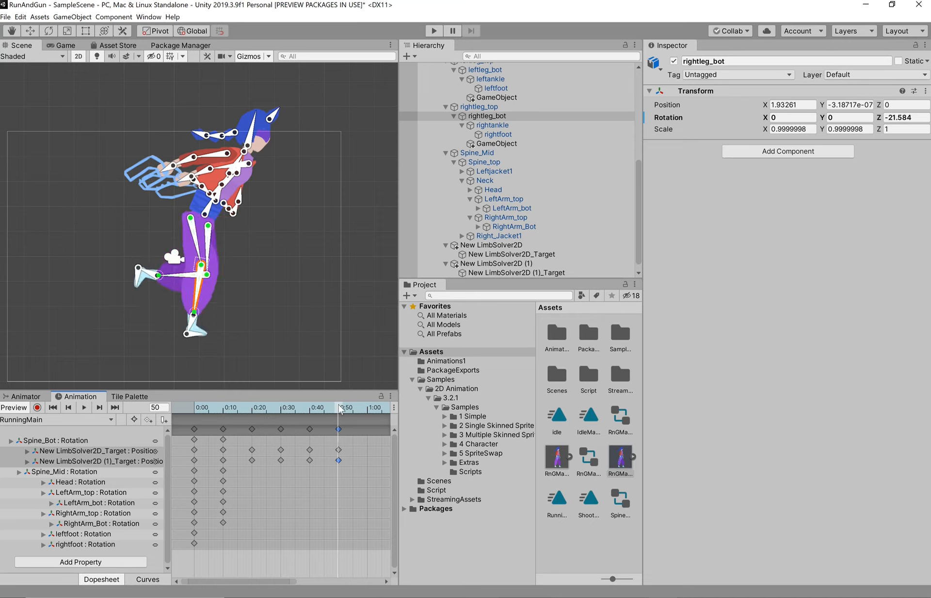
{"action": "left_click_drag", "start_coordinate": [340, 410], "coordinate": [280, 407]}
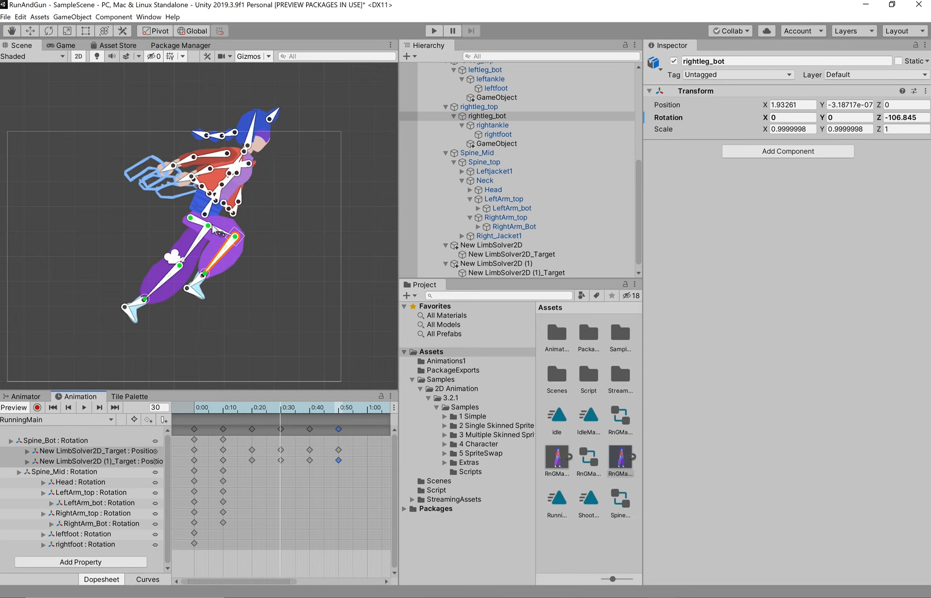
- At frame 60, bring the left knee forward with its foot tucked beneath it, and stretch the right leg down and behind the body
{"action": "left_click_drag", "start_coordinate": [337, 408], "coordinate": [367, 408]}
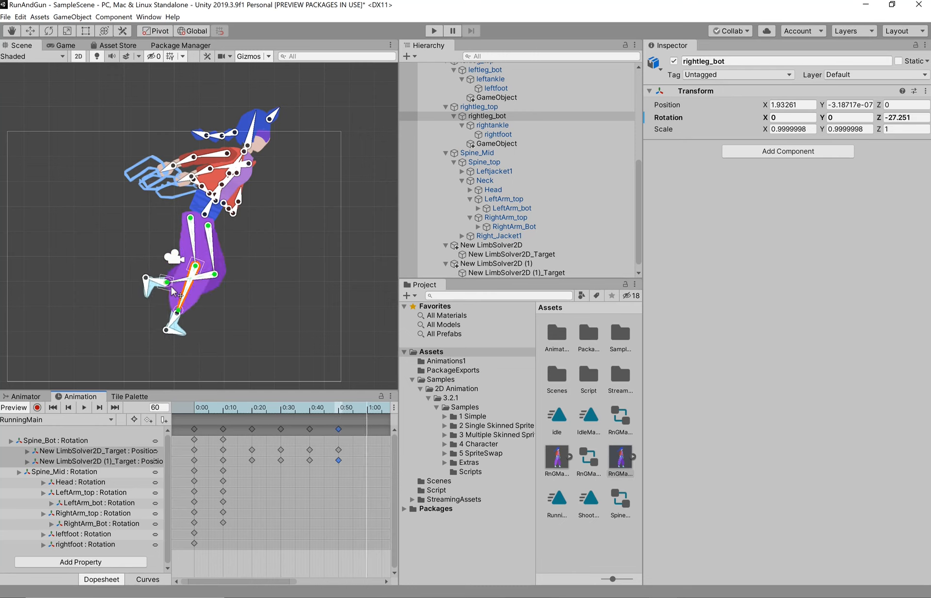
{"action": "left_click_drag", "start_coordinate": [167, 282], "coordinate": [225, 270]}
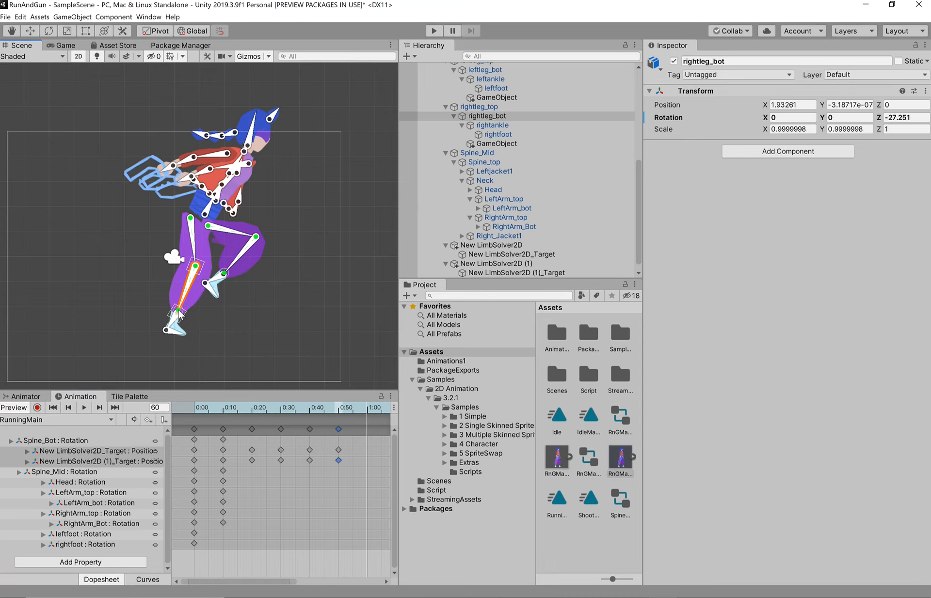
{"action": "left_click_drag", "start_coordinate": [179, 314], "coordinate": [141, 296]}
{"action": "mouse_move", "coordinate": [226, 275]}
{"action": "left_mouse_down"}
{"action": "mouse_move", "coordinate": [214, 277]}
{"action": "mouse_move", "coordinate": [222, 264]}
{"action": "mouse_move", "coordinate": [216, 275]}
{"action": "left_mouse_up"}
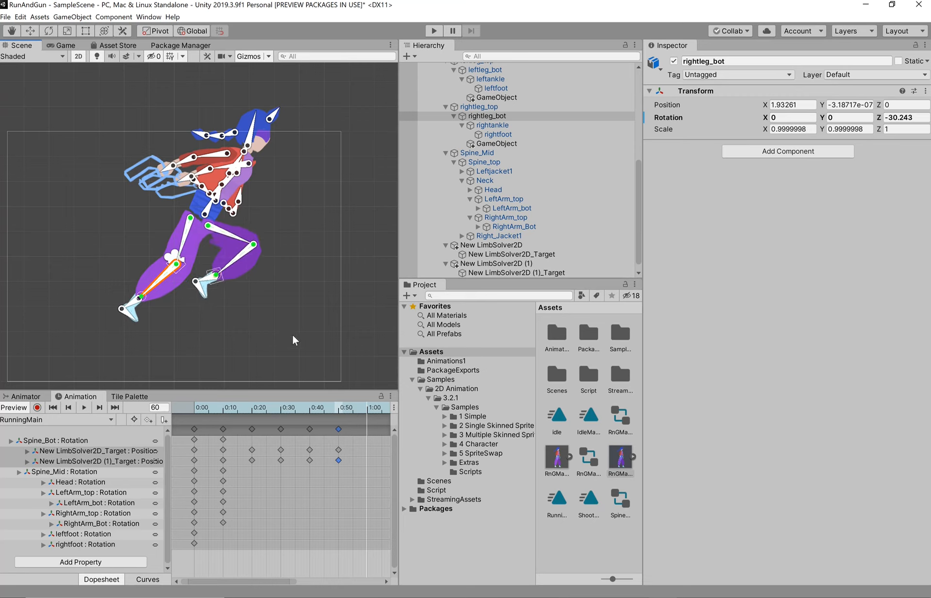
- Add position keyframes at frame 60 for New LimbSolver2D_Target and New LimbSolver2D (1)_Target
{"action": "right_click", "coordinate": [366, 449]}
{"action": "left_click", "coordinate": [378, 453]}
{"action": "right_click", "coordinate": [366, 461]}
{"action": "left_click", "coordinate": [383, 462]}
- Compare the leg poses at frames 10, 30 and 60, and check them against the run cycle reference images in the browser
{"action": "left_click_drag", "start_coordinate": [336, 405], "coordinate": [278, 406]}
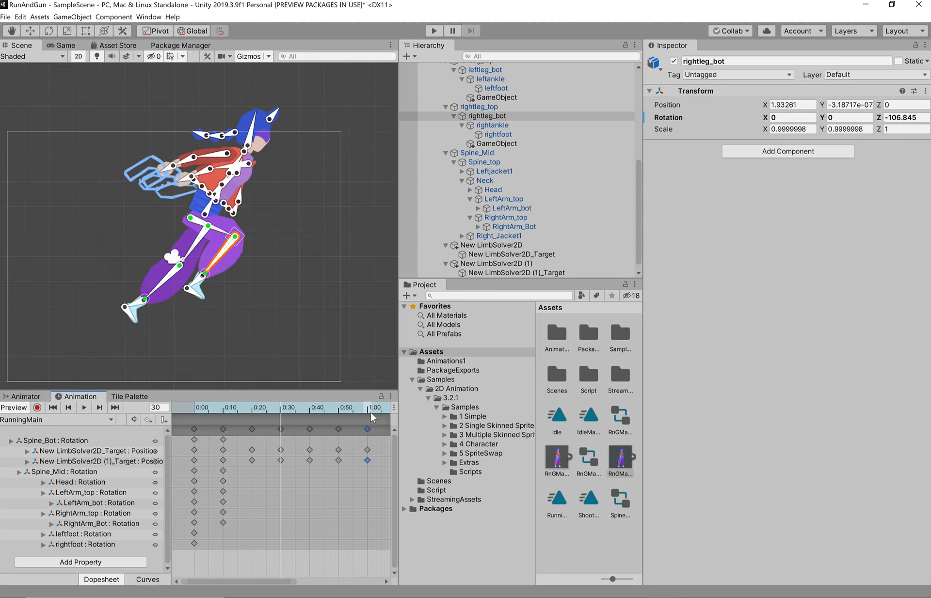
{"action": "mouse_move", "coordinate": [368, 411]}
{"action": "left_mouse_down"}
{"action": "mouse_move", "coordinate": [360, 415]}
{"action": "mouse_move", "coordinate": [369, 415]}
{"action": "left_mouse_up"}
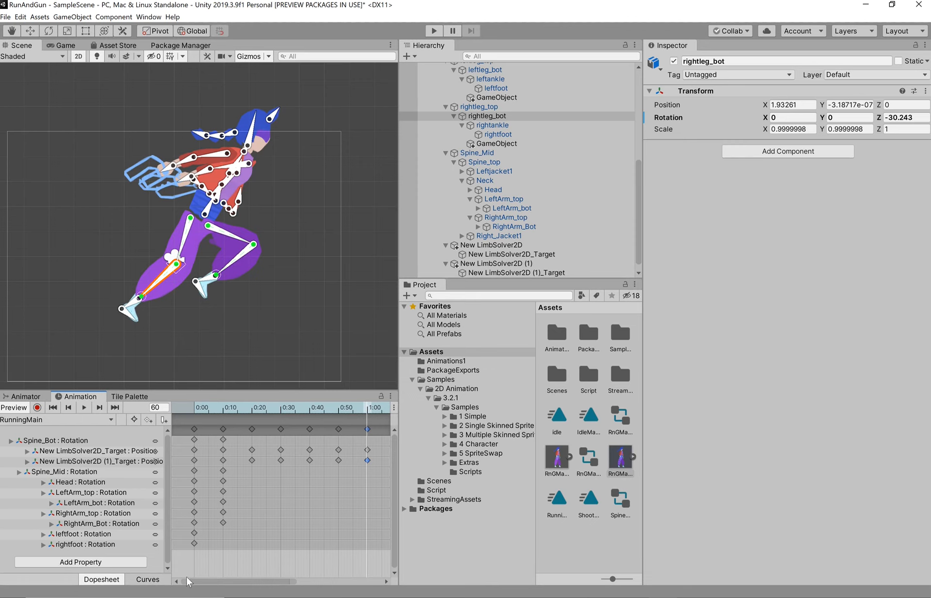
{"action": "left_click_drag", "start_coordinate": [225, 581], "coordinate": [253, 581]}
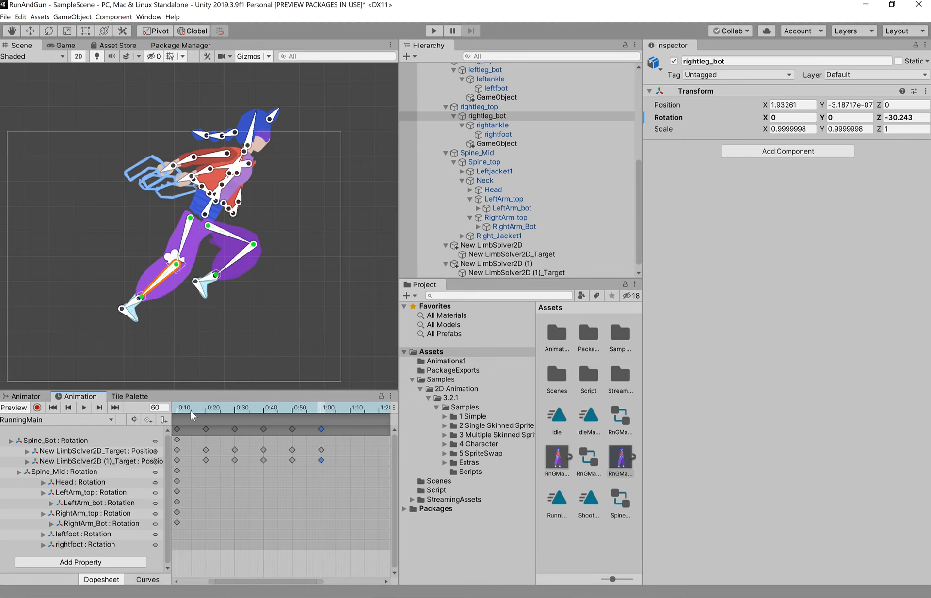
{"action": "left_click_drag", "start_coordinate": [226, 406], "coordinate": [263, 406]}
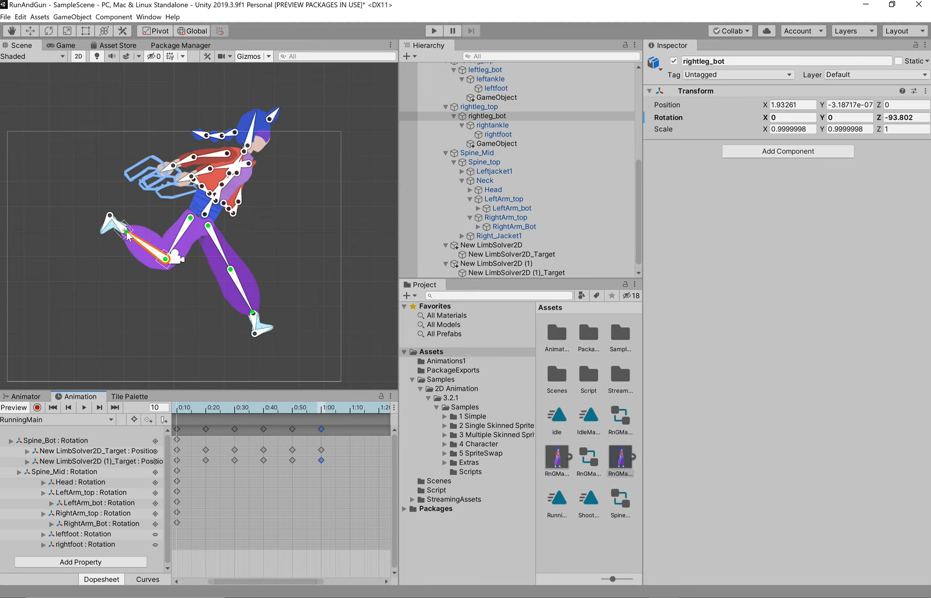
{"action": "left_click_drag", "start_coordinate": [127, 232], "coordinate": [109, 229]}
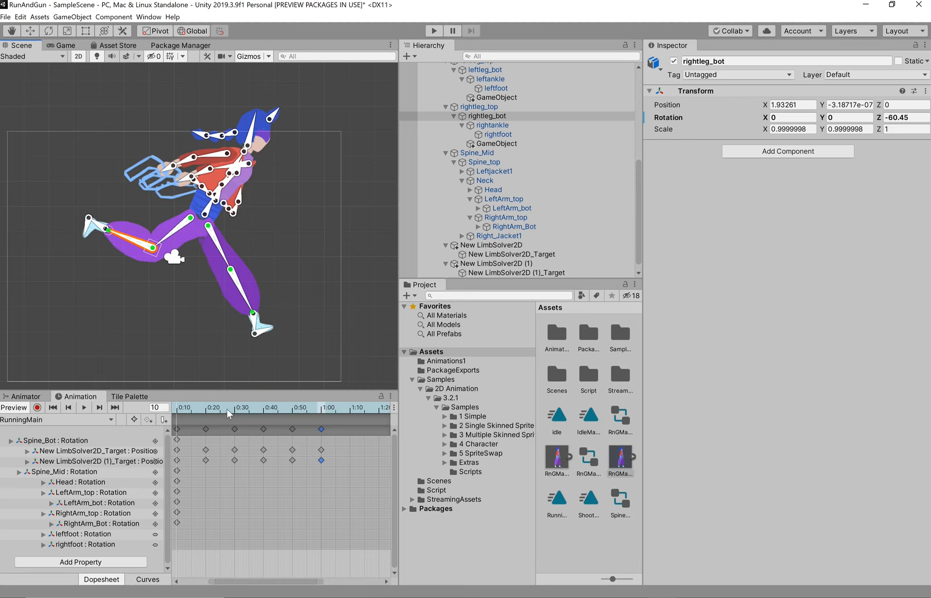
{"action": "left_click_drag", "start_coordinate": [240, 409], "coordinate": [176, 408]}
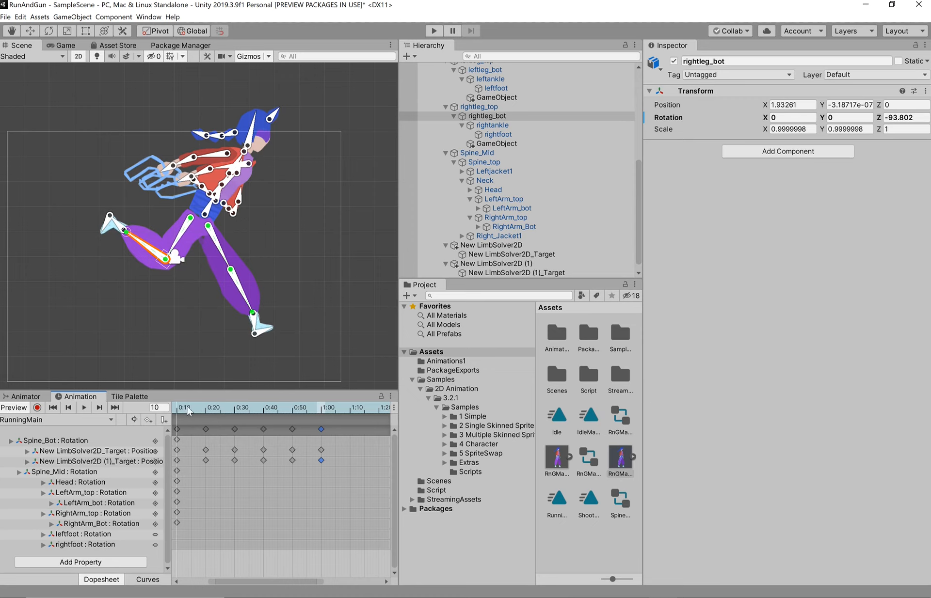
{"action": "left_click_drag", "start_coordinate": [275, 583], "coordinate": [248, 572]}
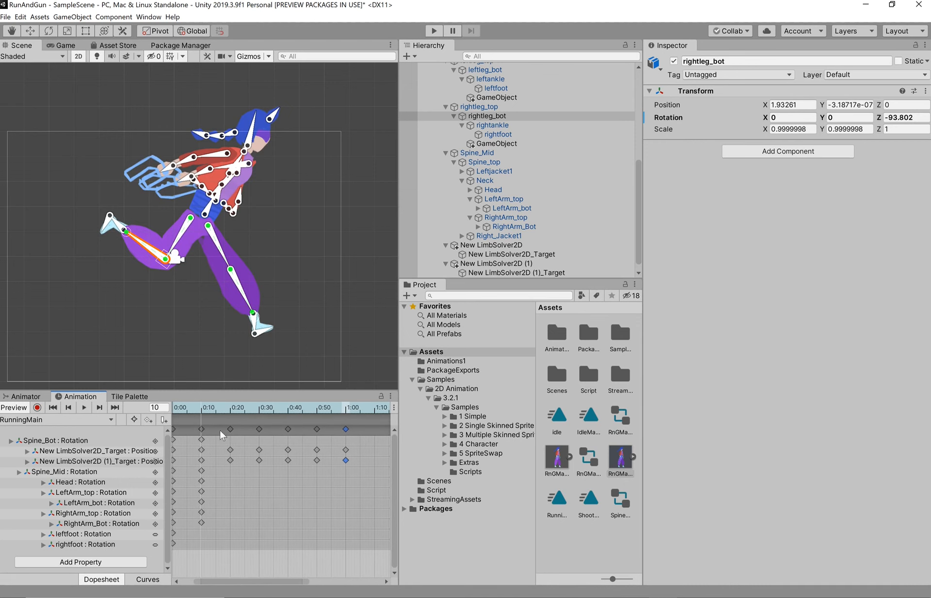
{"action": "left_click", "coordinate": [388, 597]}
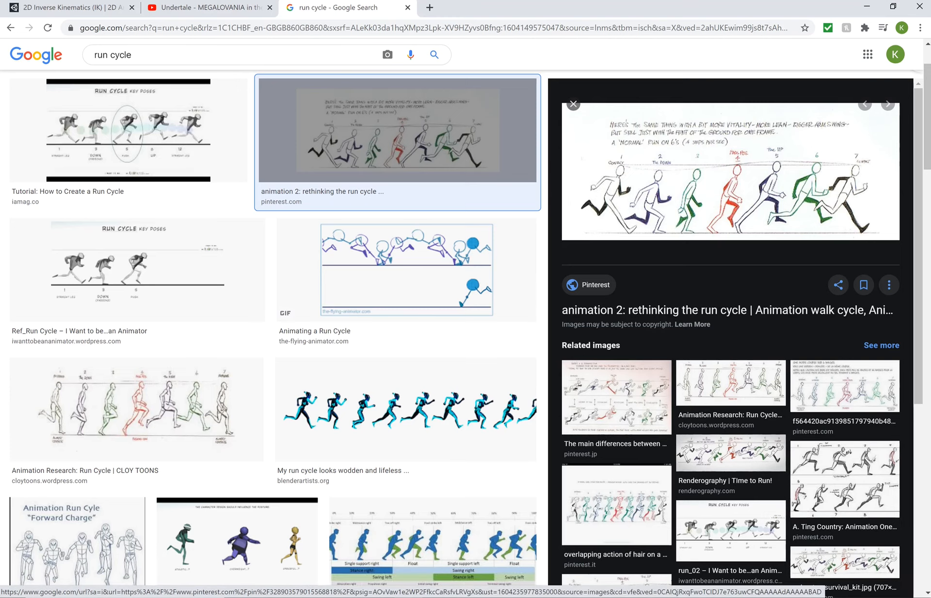
{"action": "key", "text": "alt+Tab"}
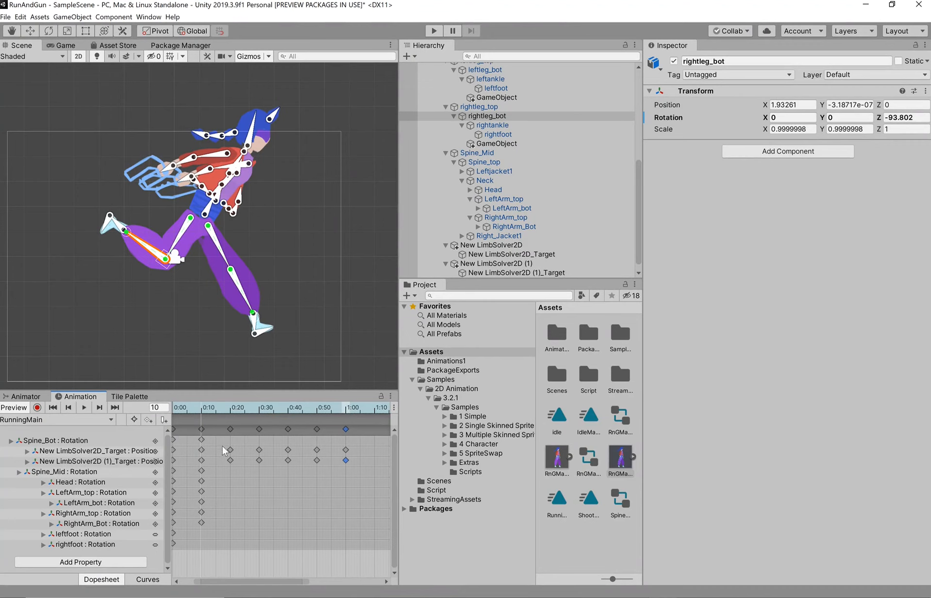
- At frame 70, swing the left shin forward, raise the right foot behind to knee height, and add position keyframes for both limb solver targets
{"action": "left_click_drag", "start_coordinate": [193, 407], "coordinate": [373, 412]}
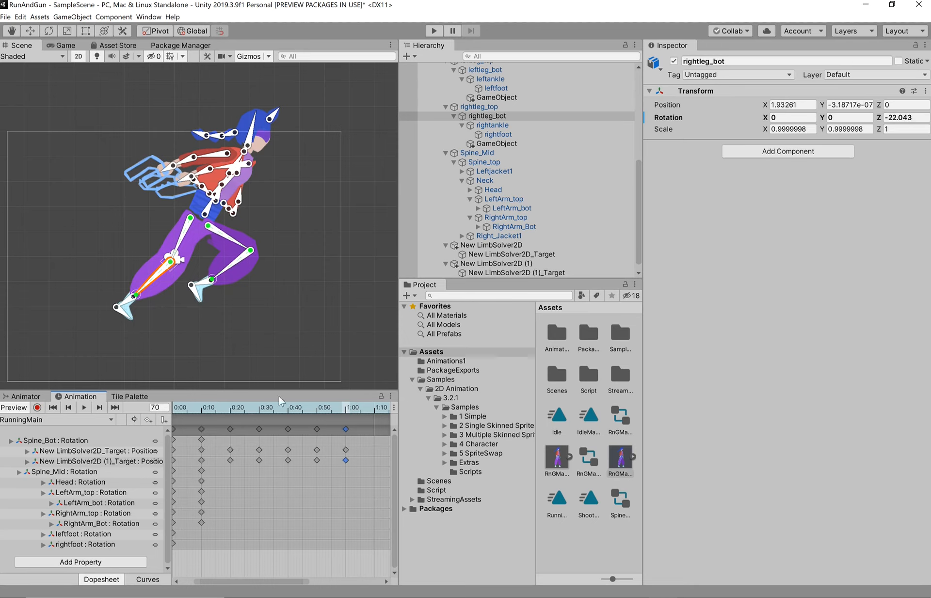
{"action": "left_click_drag", "start_coordinate": [212, 280], "coordinate": [248, 275]}
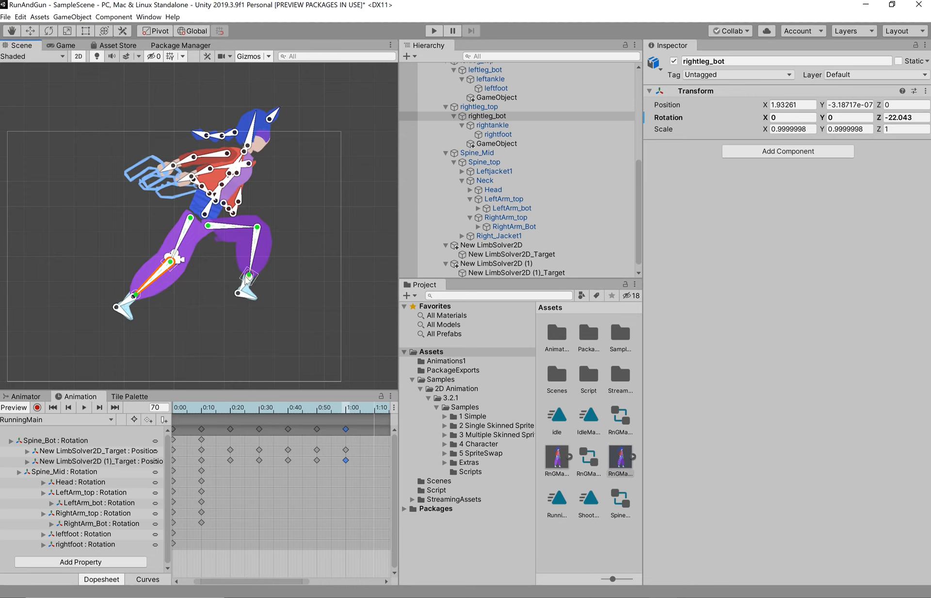
{"action": "right_click", "coordinate": [375, 460]}
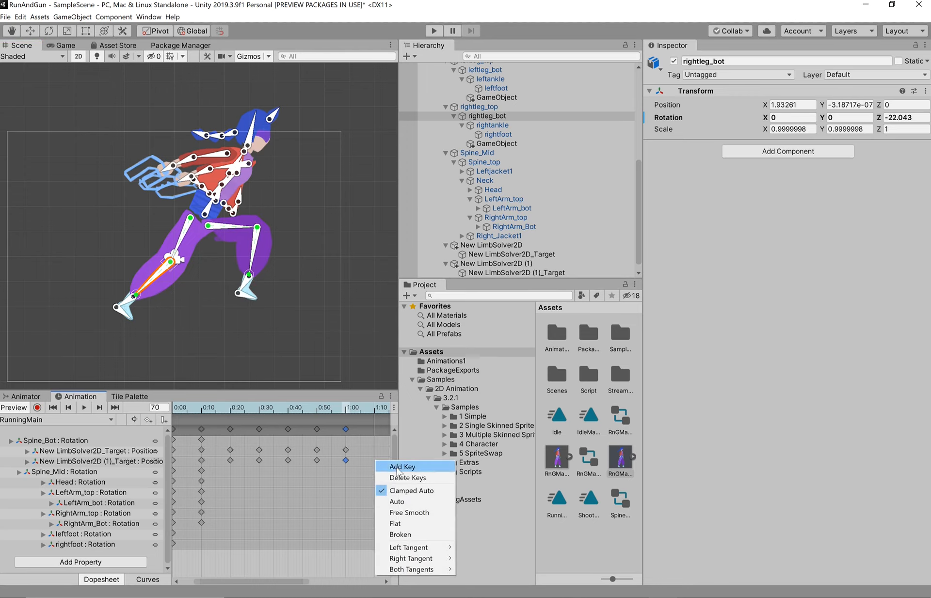
{"action": "left_click", "coordinate": [390, 464]}
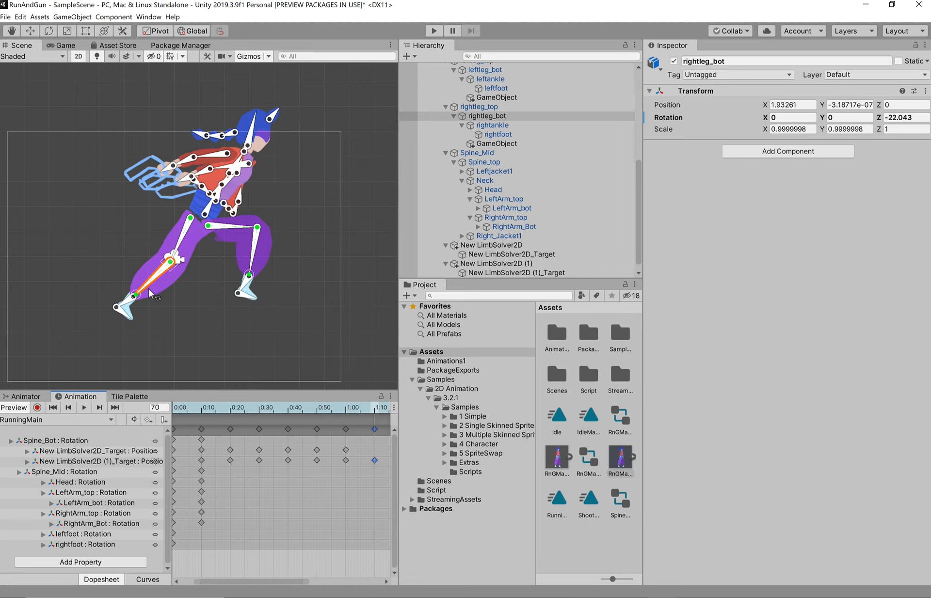
{"action": "left_click_drag", "start_coordinate": [136, 294], "coordinate": [109, 253]}
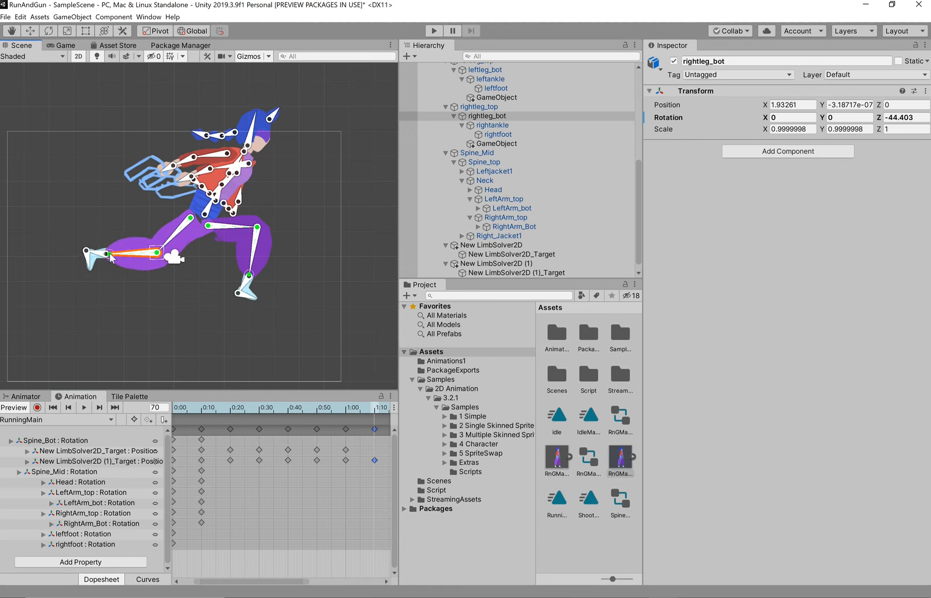
{"action": "right_click", "coordinate": [374, 451]}
{"action": "left_click", "coordinate": [391, 457]}
{"action": "left_click", "coordinate": [373, 473]}
- Compare the leg pose at frame 40 with frame 71, and try moving the left foot farther forward
{"action": "left_click", "coordinate": [289, 411]}
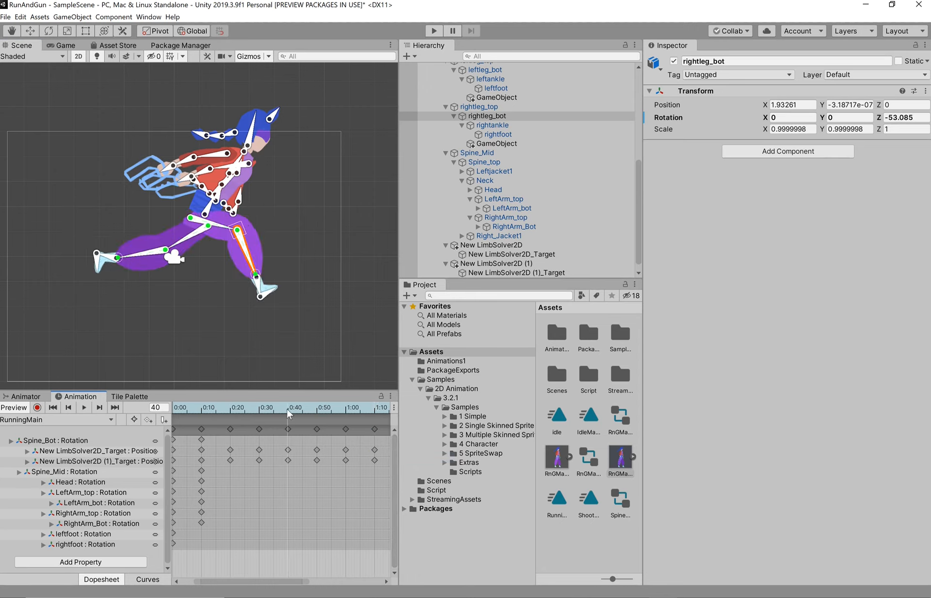
{"action": "left_click", "coordinate": [376, 409]}
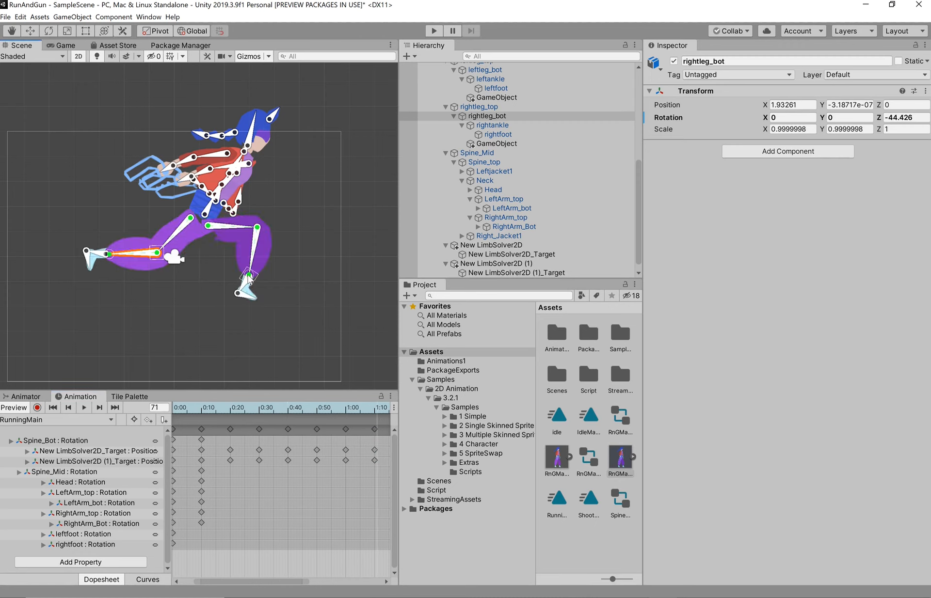
{"action": "left_click_drag", "start_coordinate": [249, 281], "coordinate": [276, 279]}
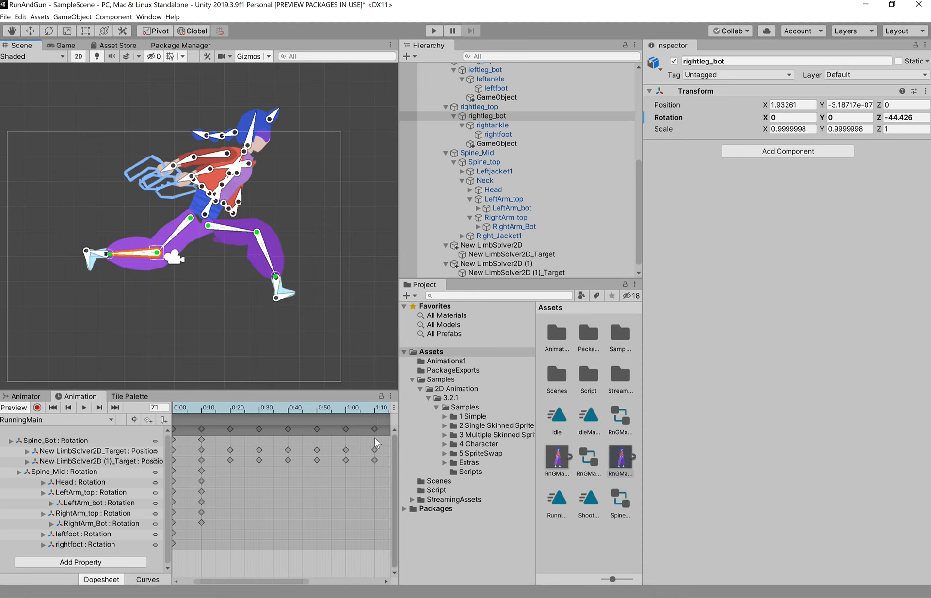
{"action": "left_click", "coordinate": [374, 409]}
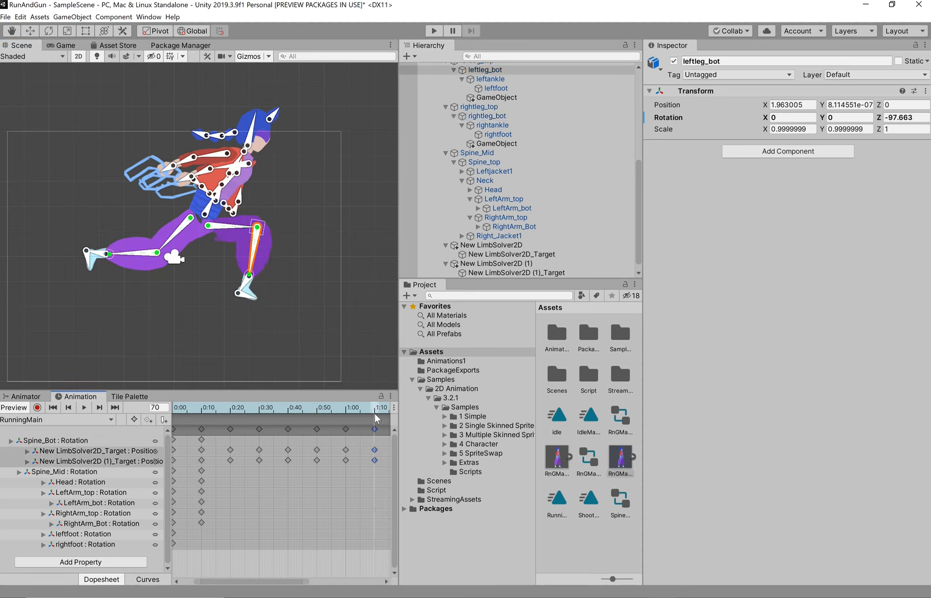
- Delete the New LimbSolver2D (1)_Target position keyframe at 1:10
{"action": "left_click", "coordinate": [374, 461]}
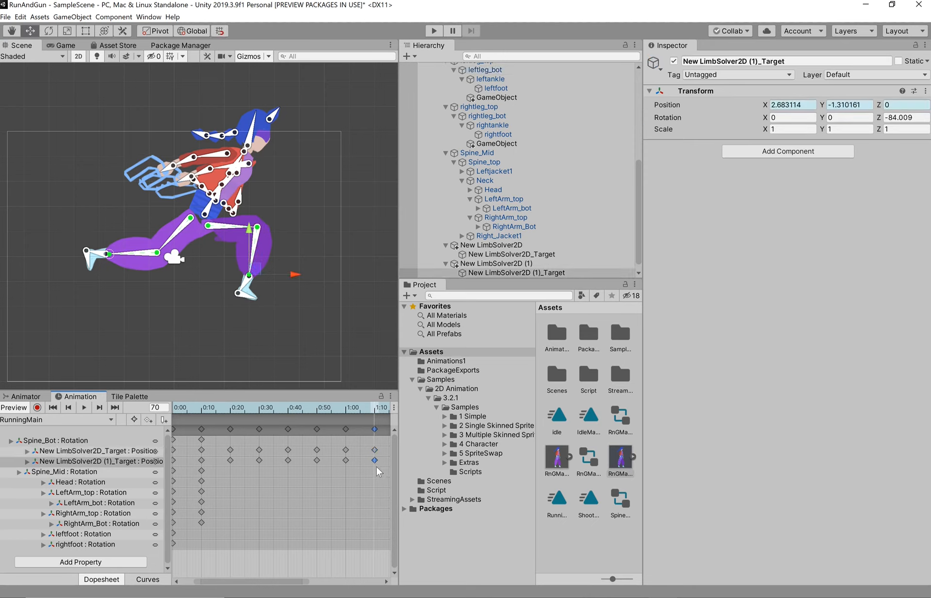
{"action": "key", "text": "Delete"}
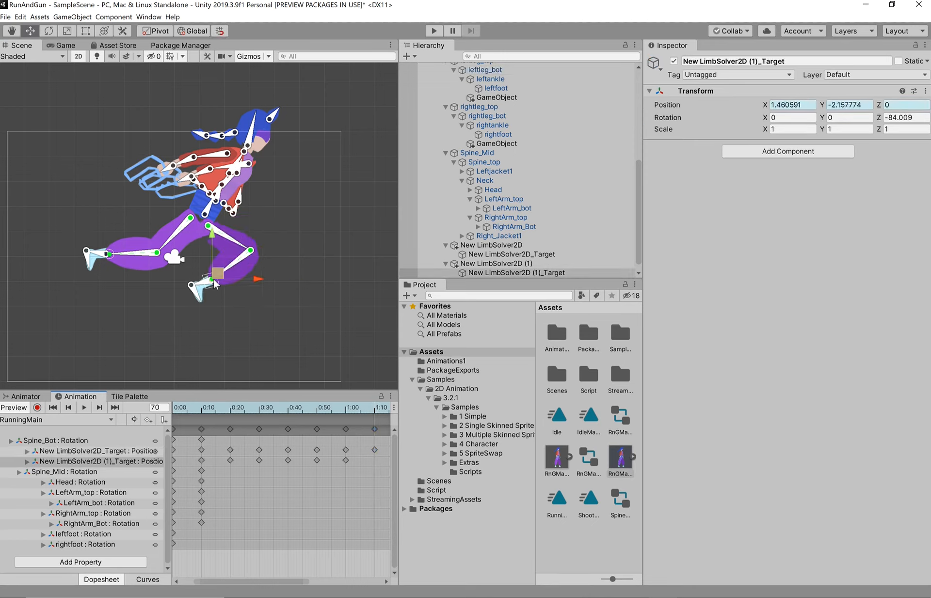
{"action": "key", "text": "ctrl+z"}
{"action": "left_click_drag", "start_coordinate": [228, 278], "coordinate": [234, 301]}
{"action": "key", "text": "w"}
{"action": "key", "text": "ctrl+z"}
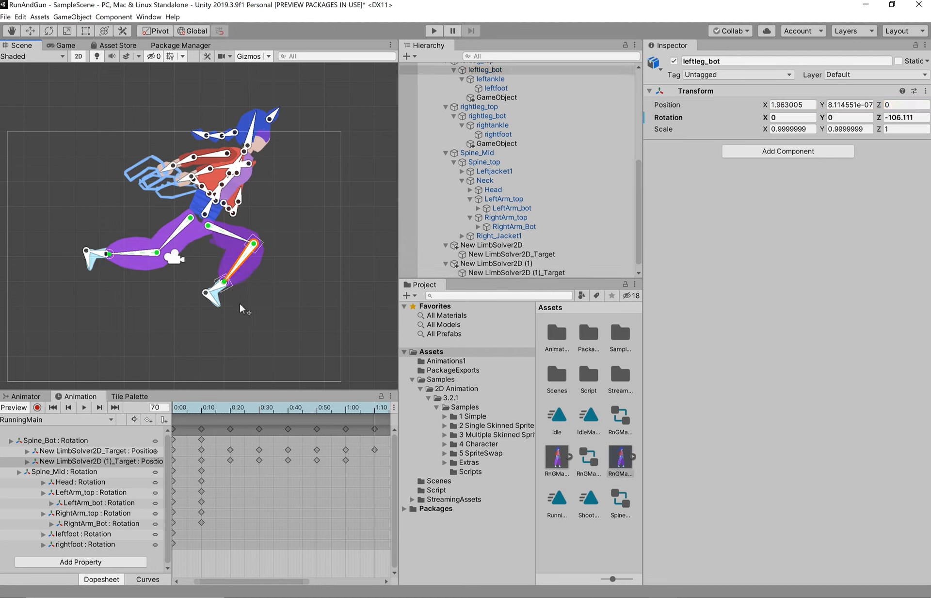
- At frame 70, place the left foot ahead of its knee and add a position keyframe for New LimbSolver2D (1)_Target
{"action": "left_click_drag", "start_coordinate": [225, 281], "coordinate": [275, 280]}
{"action": "right_click", "coordinate": [374, 461]}
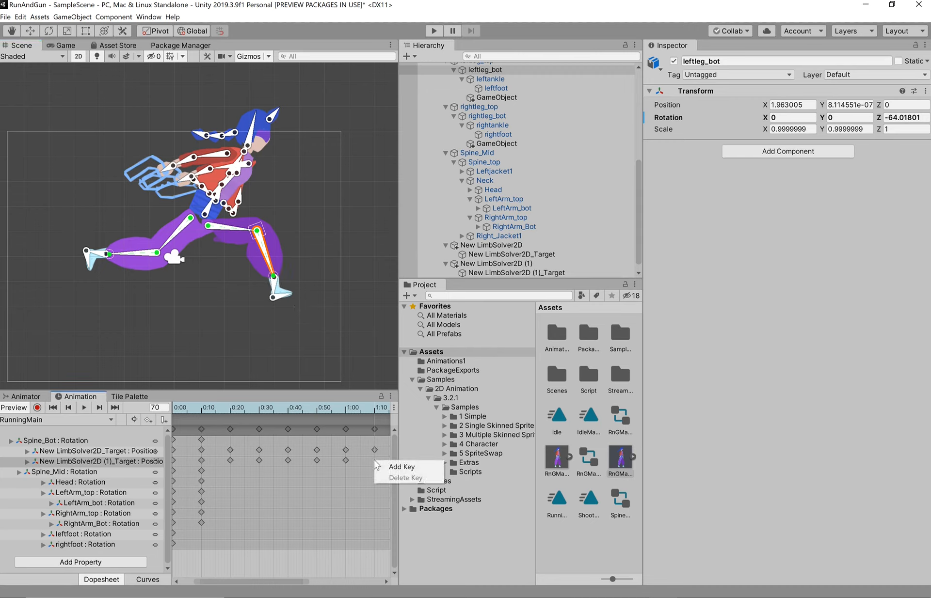
{"action": "left_click", "coordinate": [383, 465]}
{"action": "left_click_drag", "start_coordinate": [339, 409], "coordinate": [373, 412]}
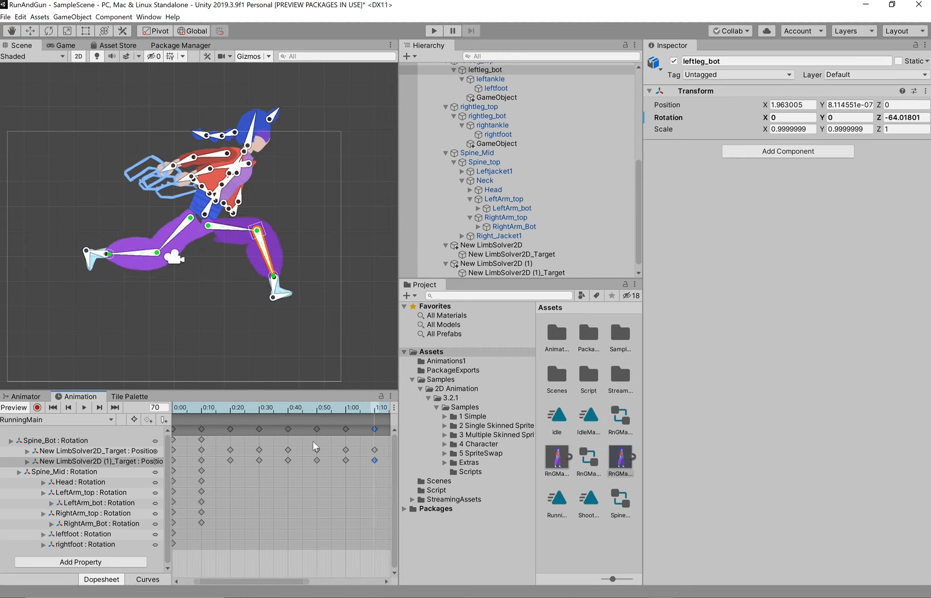
- Copy all the keyframes at 0:10 and paste them at 1:20
{"action": "left_click", "coordinate": [201, 430]}
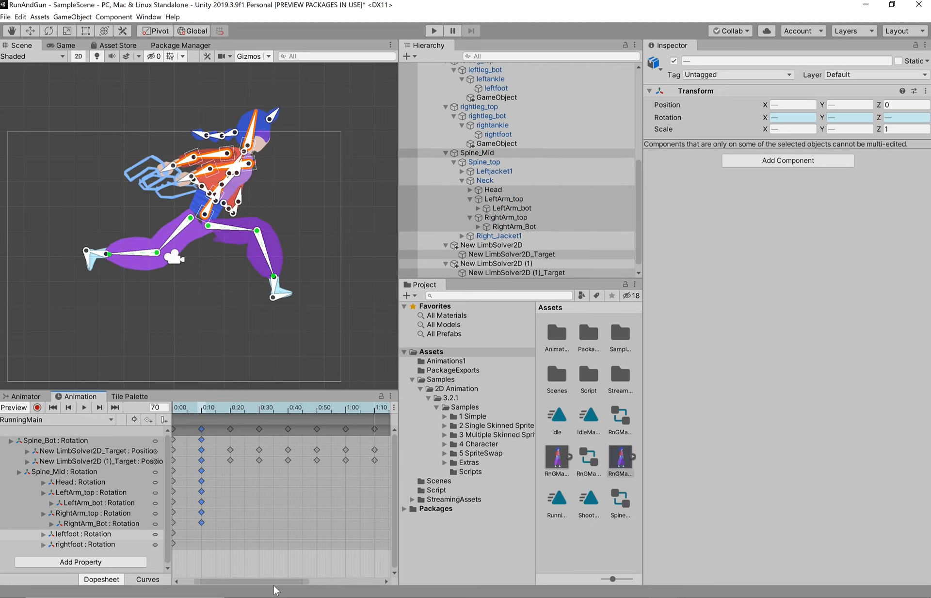
{"action": "left_click_drag", "start_coordinate": [275, 584], "coordinate": [327, 583]}
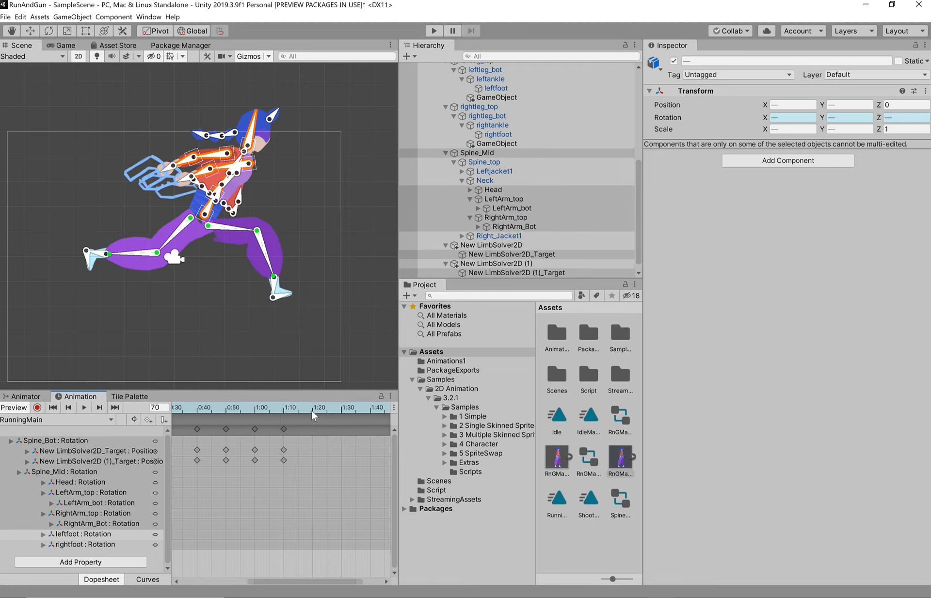
{"action": "left_click", "coordinate": [312, 409]}
{"action": "left_click", "coordinate": [317, 471]}
{"action": "key", "text": "ctrl+v"}
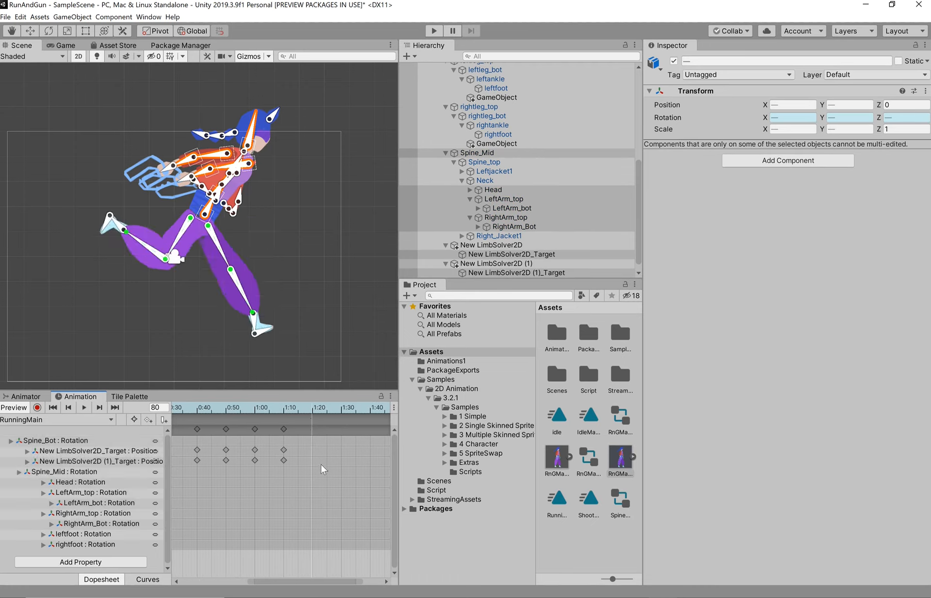
{"action": "left_click_drag", "start_coordinate": [221, 410], "coordinate": [317, 422]}
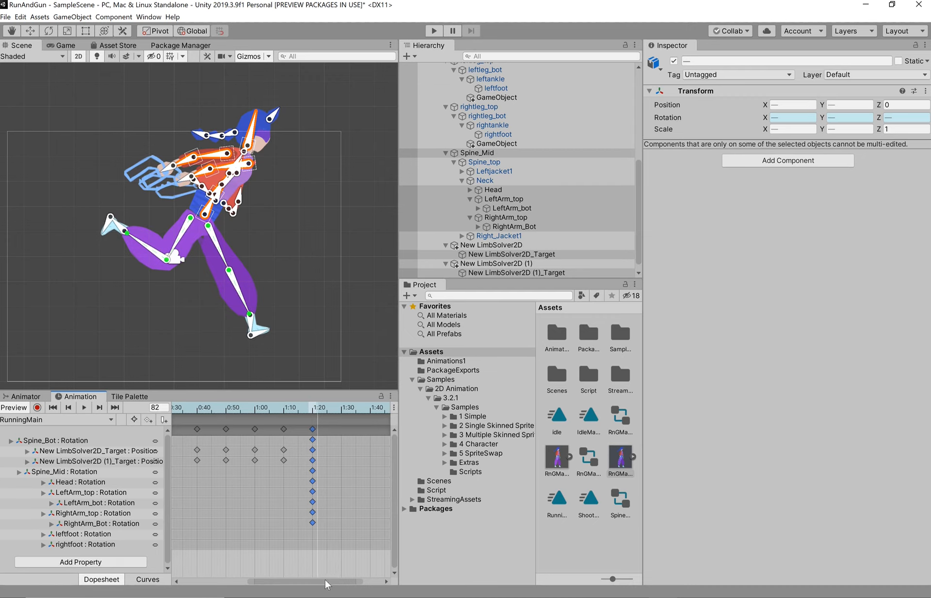
- Delete all the keyframes at 0:00
{"action": "left_click_drag", "start_coordinate": [325, 580], "coordinate": [239, 576]}
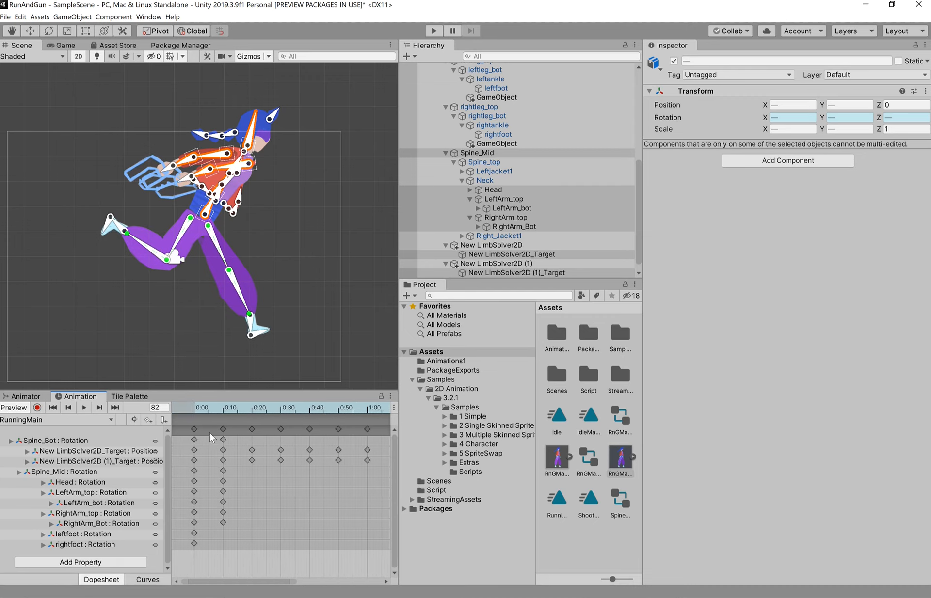
{"action": "left_click", "coordinate": [195, 429]}
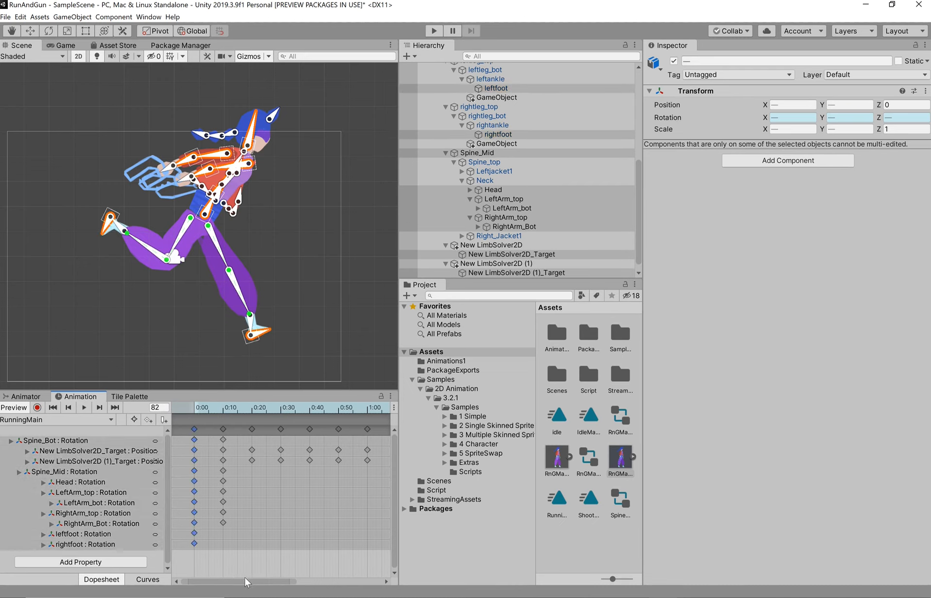
{"action": "left_click_drag", "start_coordinate": [241, 579], "coordinate": [179, 566]}
{"action": "key", "text": "Delete"}
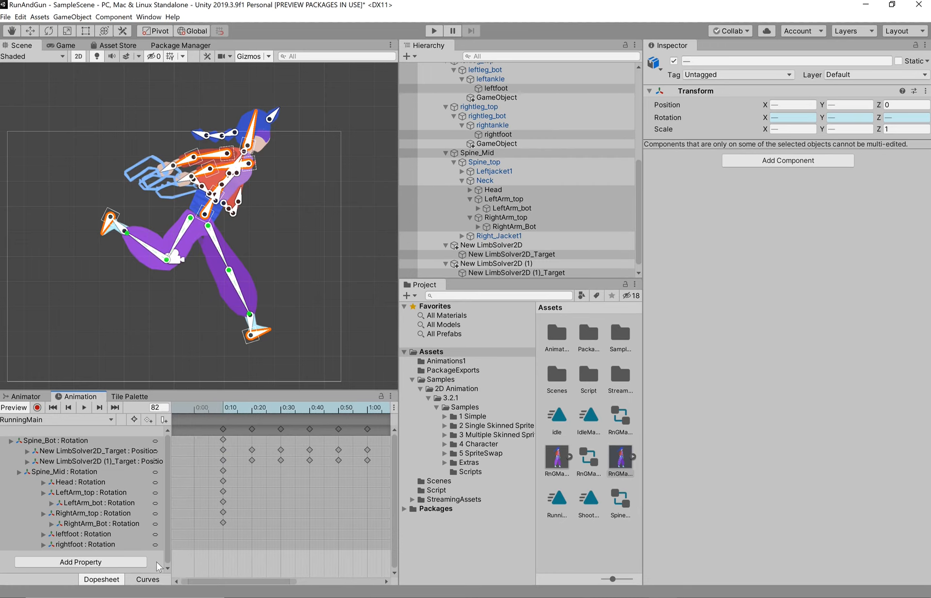
- Shift all the animation's keyframes earlier so the first set sits at 0:00 and the last at 1:06
{"action": "left_click", "coordinate": [222, 429]}
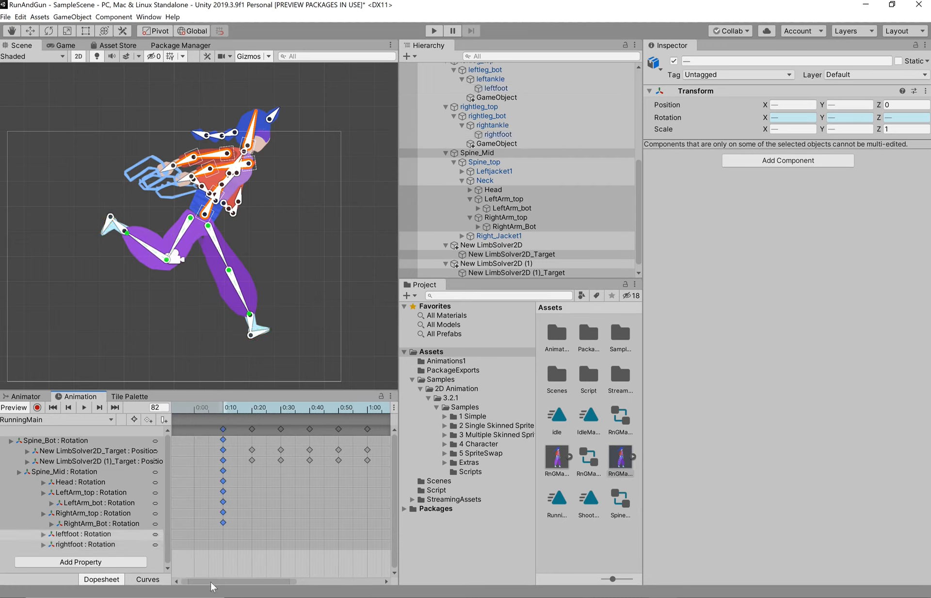
{"action": "left_click_drag", "start_coordinate": [275, 577], "coordinate": [322, 580]}
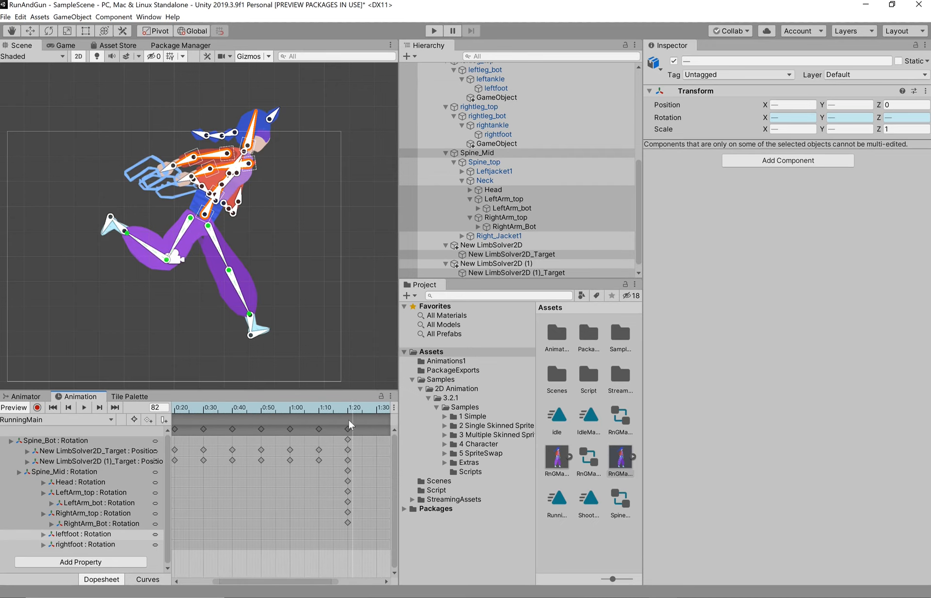
{"action": "key", "text": "ctrl+a"}
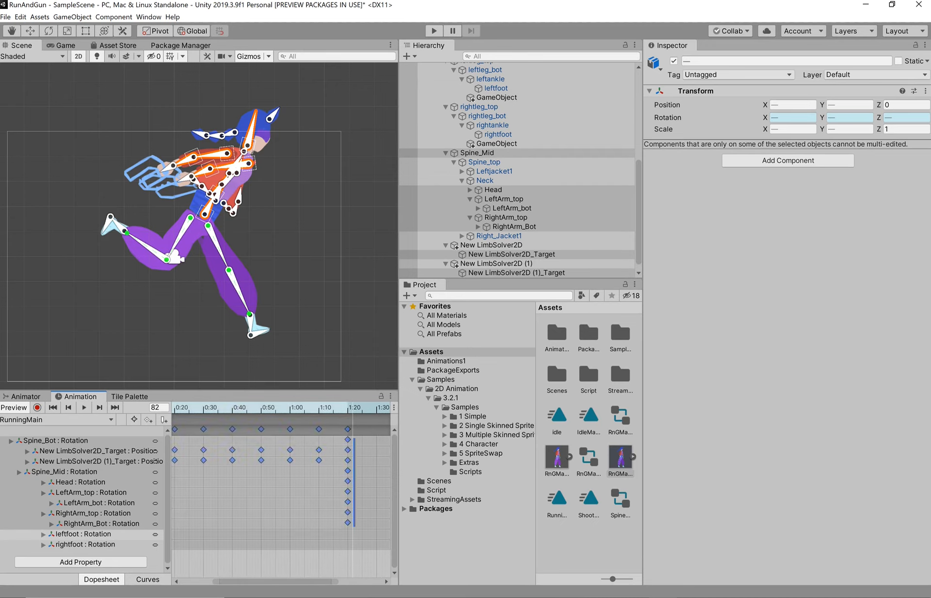
{"action": "left_click_drag", "start_coordinate": [318, 584], "coordinate": [254, 578]}
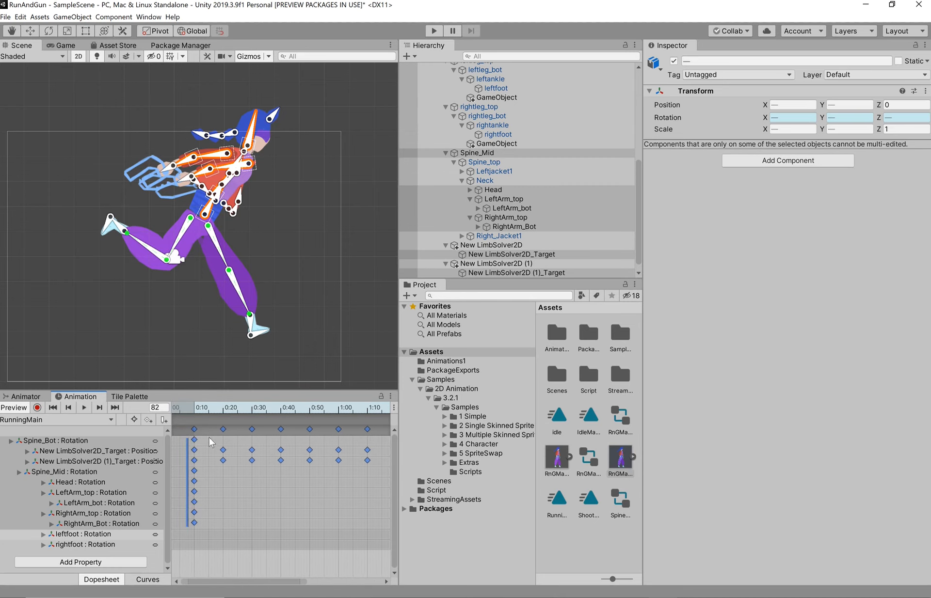
{"action": "left_click_drag", "start_coordinate": [188, 433], "coordinate": [177, 432]}
{"action": "left_click", "coordinate": [177, 580]}
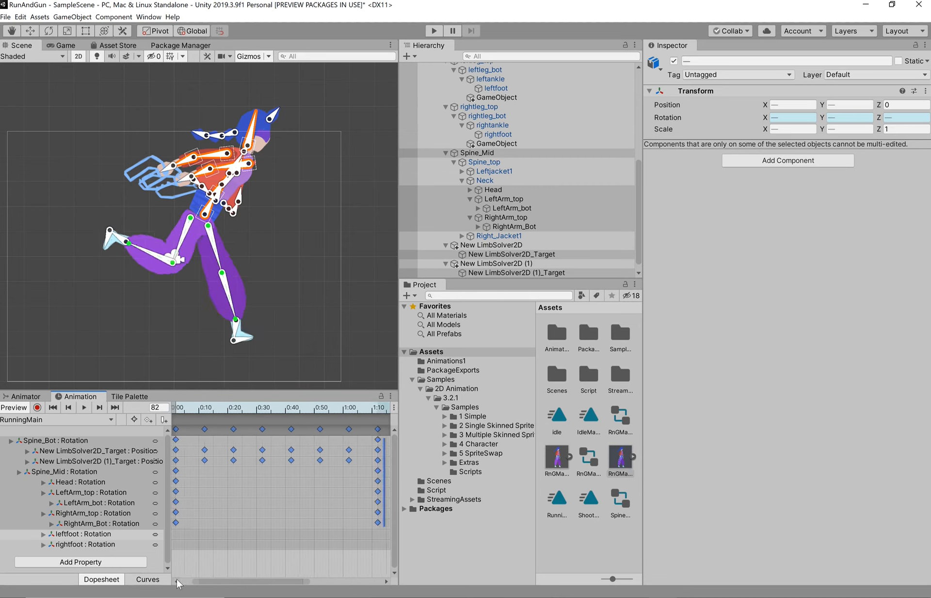
{"action": "left_click_drag", "start_coordinate": [199, 429], "coordinate": [183, 434]}
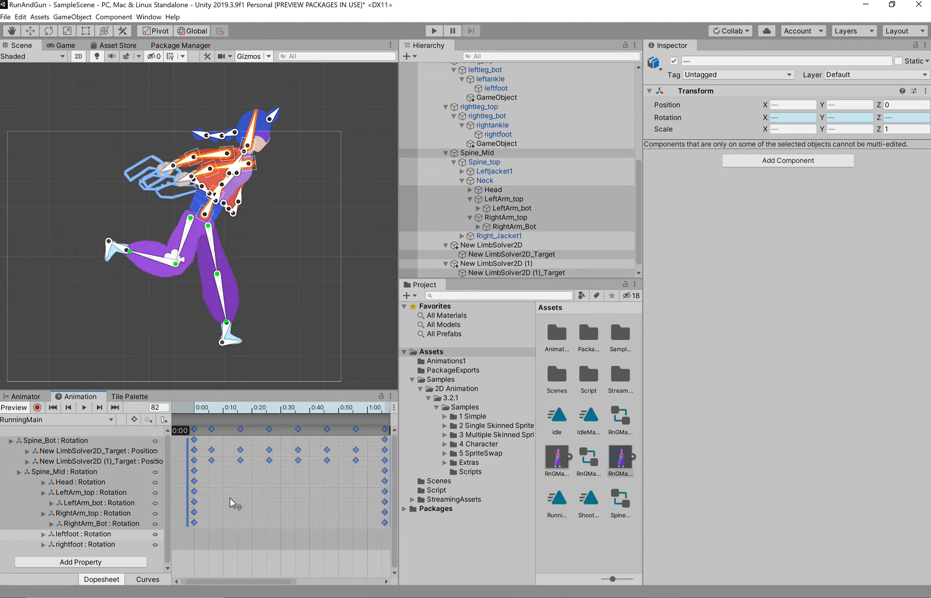
- Go to frame 66 and delete all the keyframes at 1:06
{"action": "left_click", "coordinate": [192, 408]}
{"action": "left_click_drag", "start_coordinate": [193, 408], "coordinate": [256, 412]}
{"action": "left_click_drag", "start_coordinate": [285, 419], "coordinate": [385, 432]}
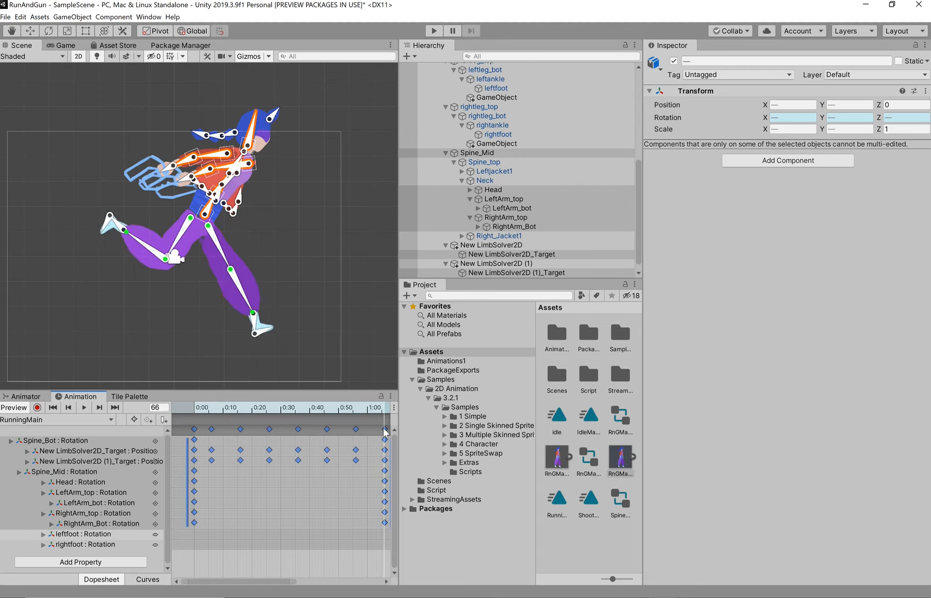
{"action": "left_click_drag", "start_coordinate": [254, 582], "coordinate": [266, 582]}
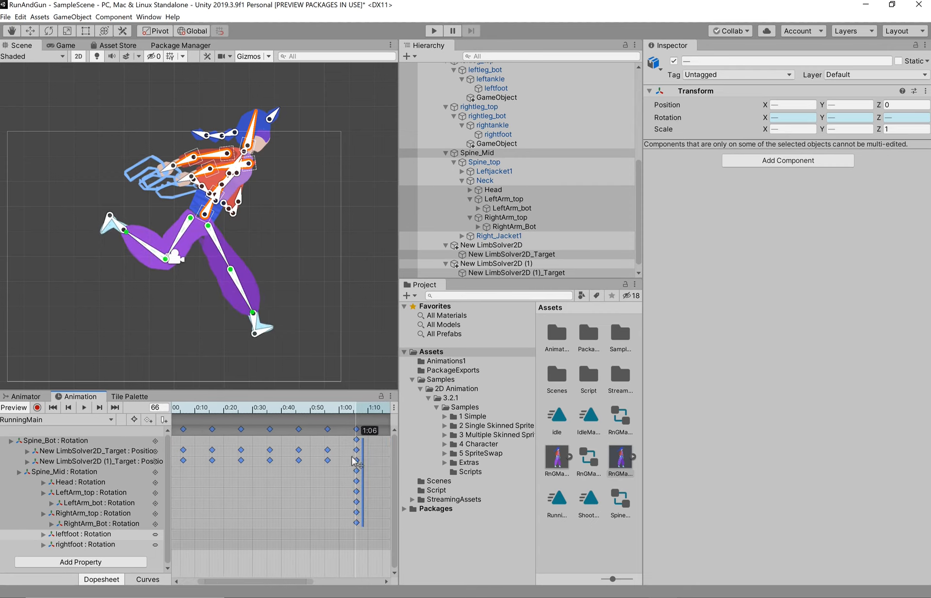
{"action": "left_click", "coordinate": [372, 440]}
{"action": "left_click", "coordinate": [357, 428]}
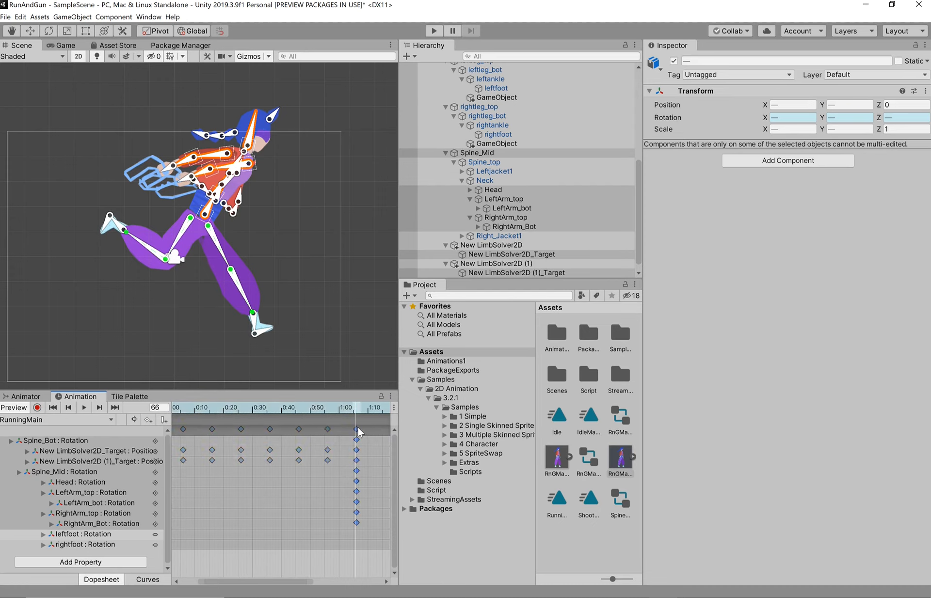
{"action": "key", "text": "Delete"}
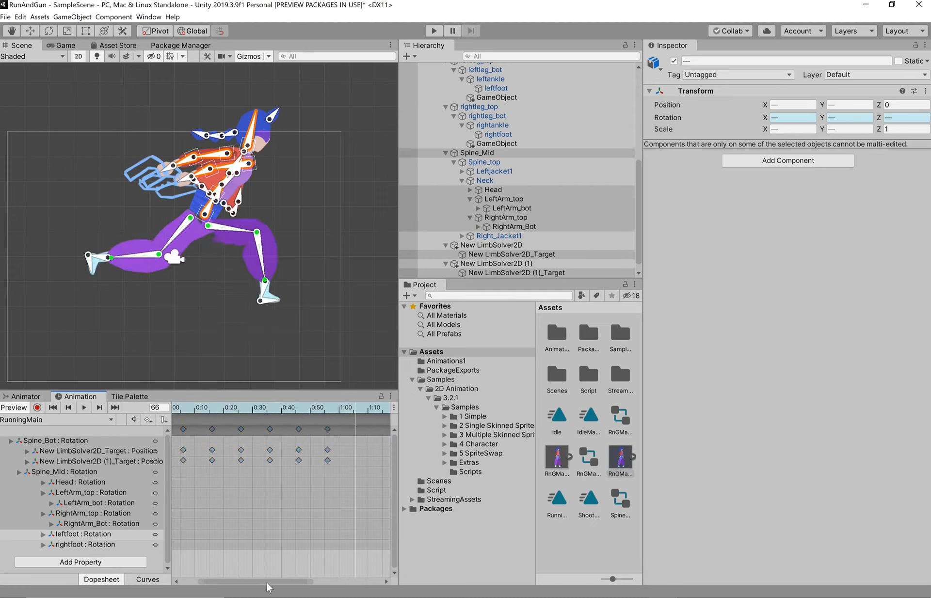
- Delete the stray set of keyframes at 1:50, including those of leftfoot and rightfoot
{"action": "left_click_drag", "start_coordinate": [292, 581], "coordinate": [359, 553]}
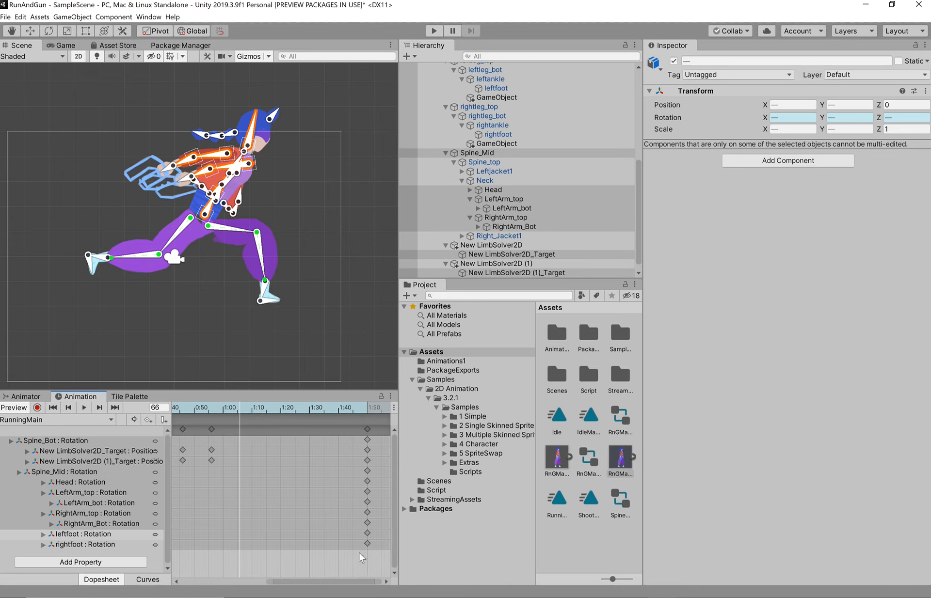
{"action": "left_click", "coordinate": [367, 428]}
{"action": "key", "text": "Delete"}
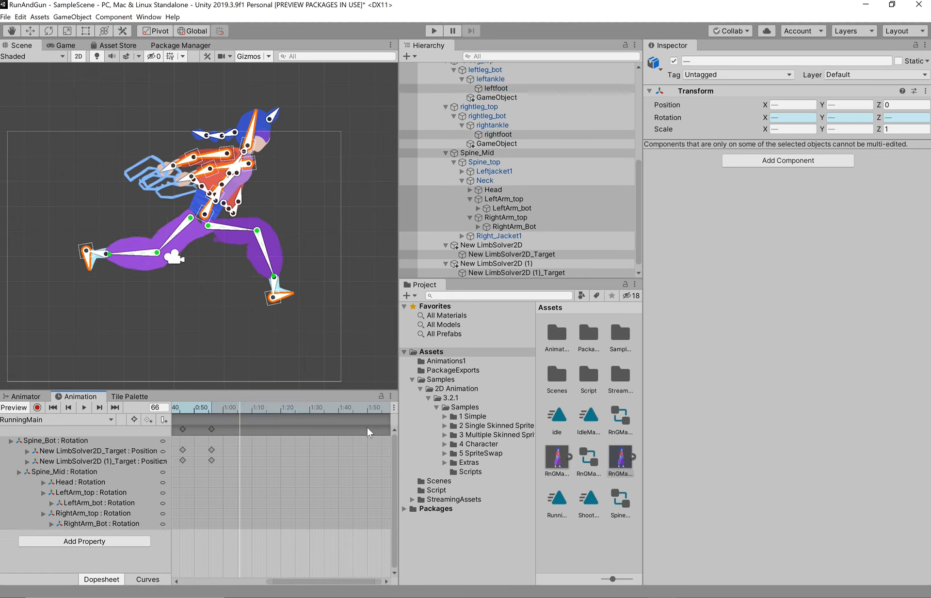
- Return to frame 0, preview the RunningMain clip's playback to check the run cycle, and stop it
{"action": "left_click_drag", "start_coordinate": [301, 581], "coordinate": [203, 575]}
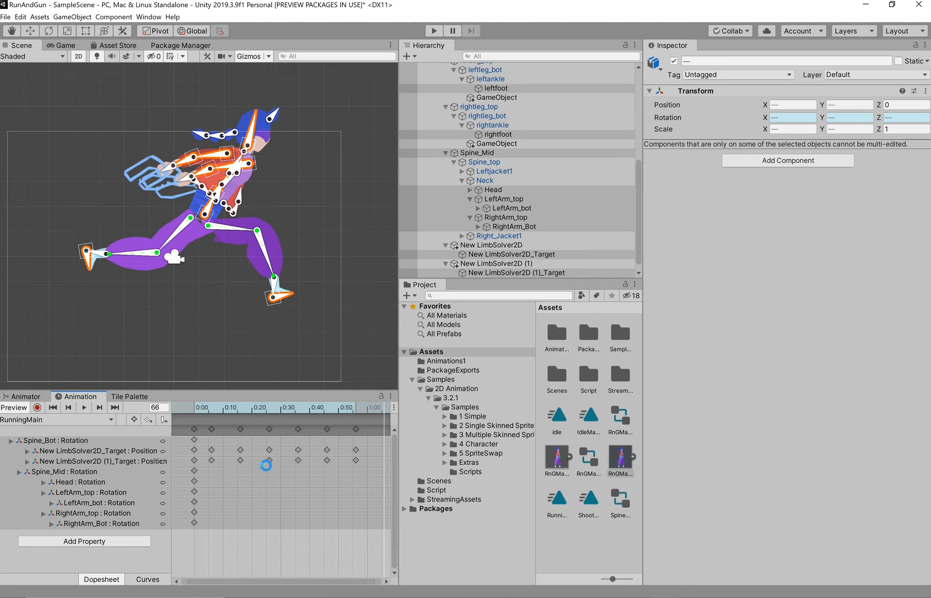
{"action": "left_click", "coordinate": [197, 409]}
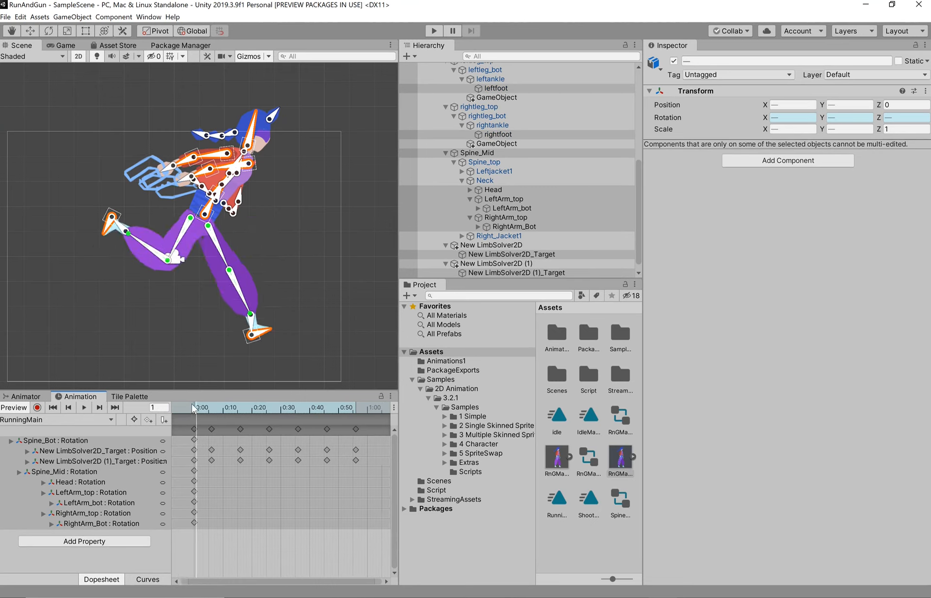
{"action": "left_click_drag", "start_coordinate": [201, 409], "coordinate": [117, 408]}
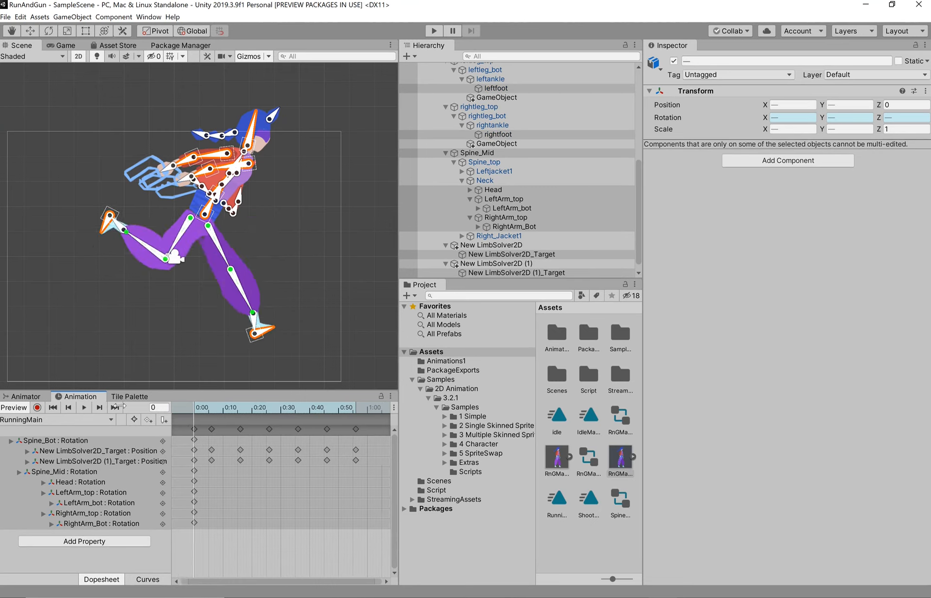
{"action": "left_click", "coordinate": [84, 409]}
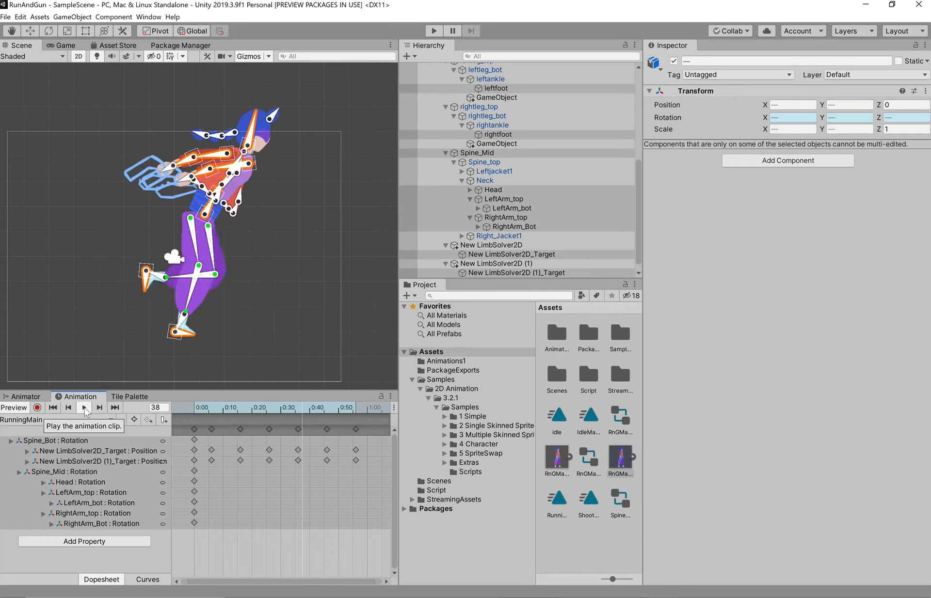
{"action": "left_click", "coordinate": [84, 409]}
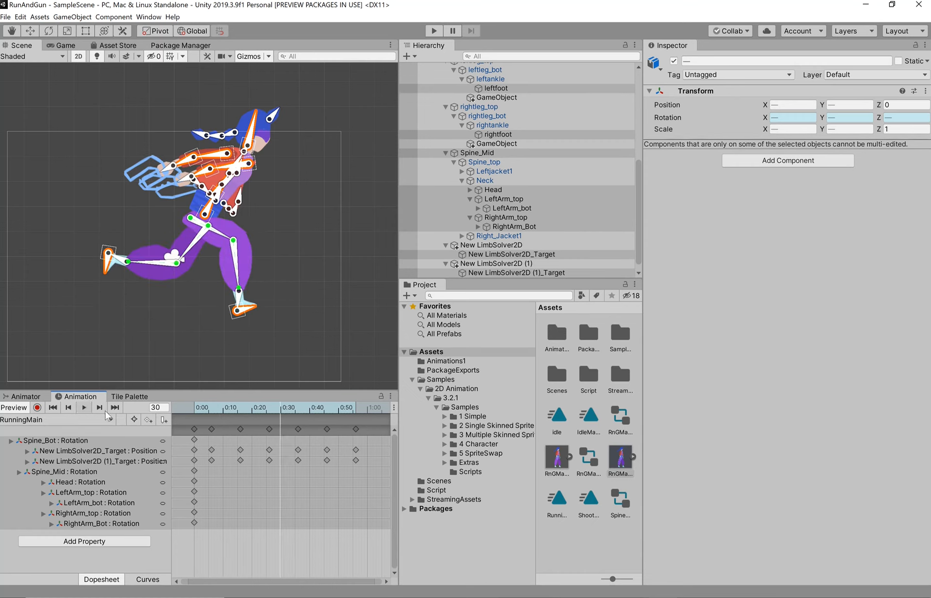